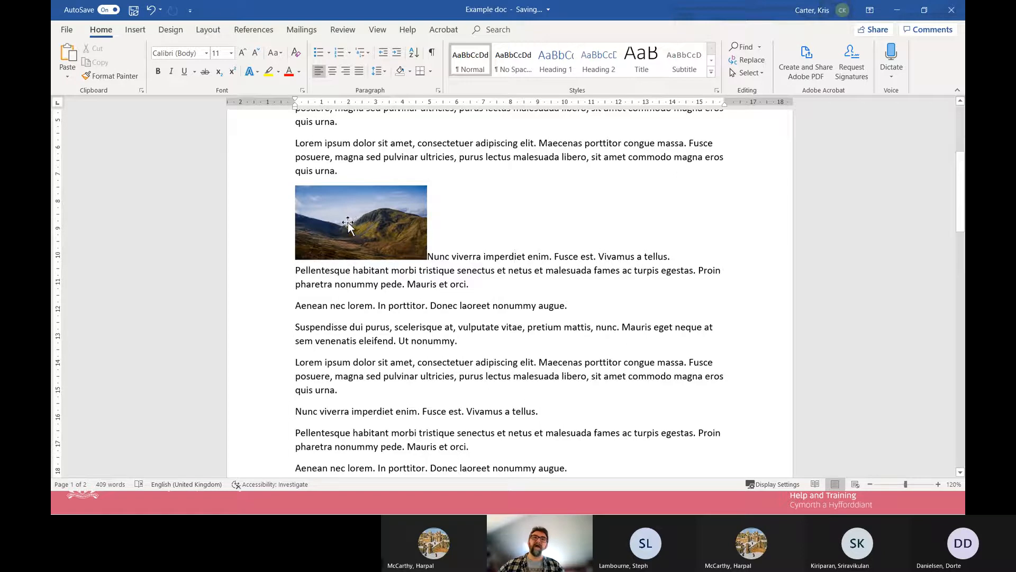
Move the inline mountain picture further along within the text of the 'Nunc viverra imperdiet enim' paragraph.
{"action": "left_click_drag", "start_coordinate": [347, 219], "coordinate": [499, 273]}
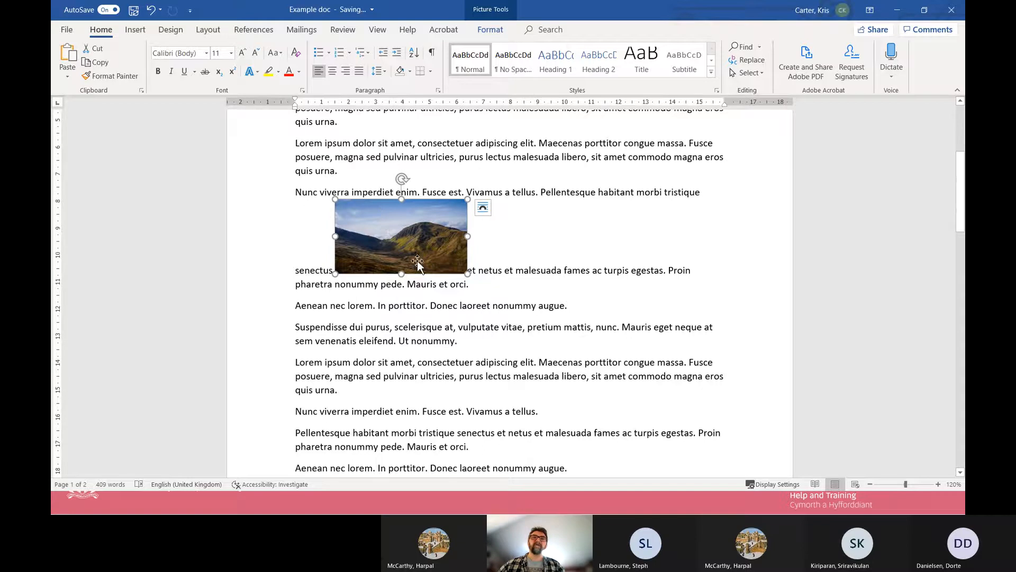
{"action": "left_click_drag", "start_coordinate": [415, 251], "coordinate": [529, 274]}
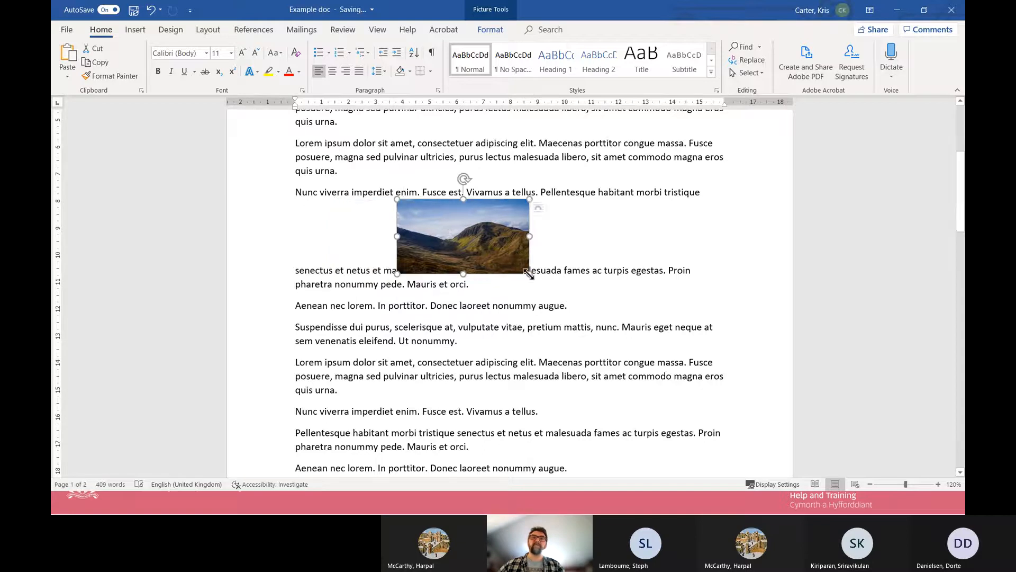
{"action": "left_click_drag", "start_coordinate": [469, 253], "coordinate": [555, 267]}
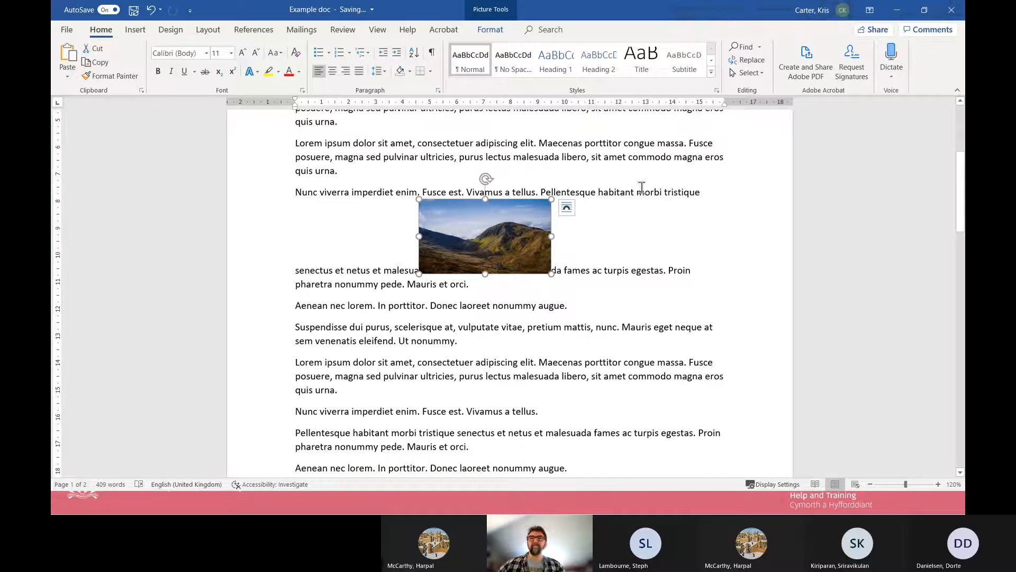
Set the mountain picture's text wrapping to Square and move it to the left margin beside the 'Nunc viverra' paragraph.
{"action": "left_click", "coordinate": [565, 210]}
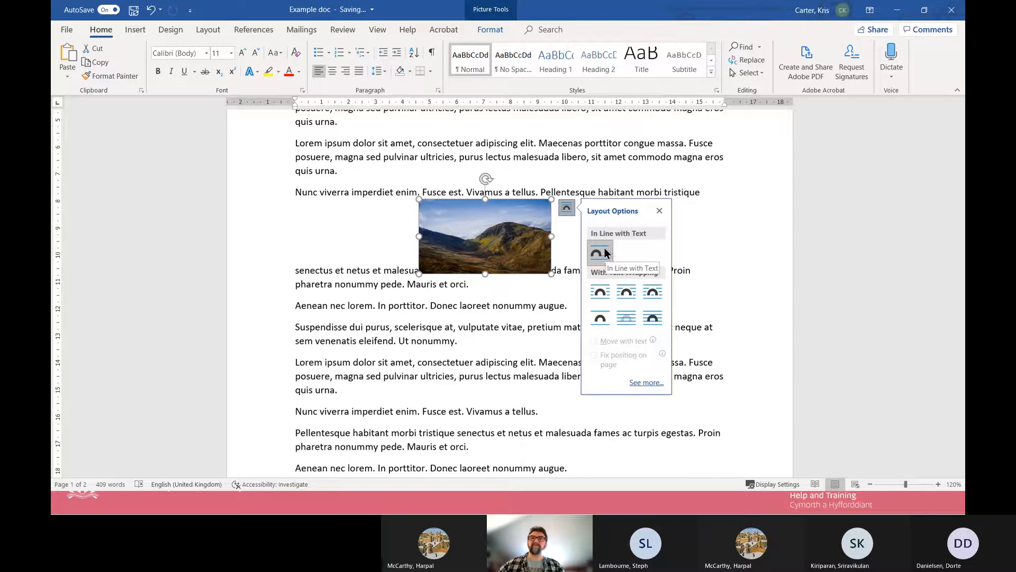
{"action": "left_click", "coordinate": [597, 295]}
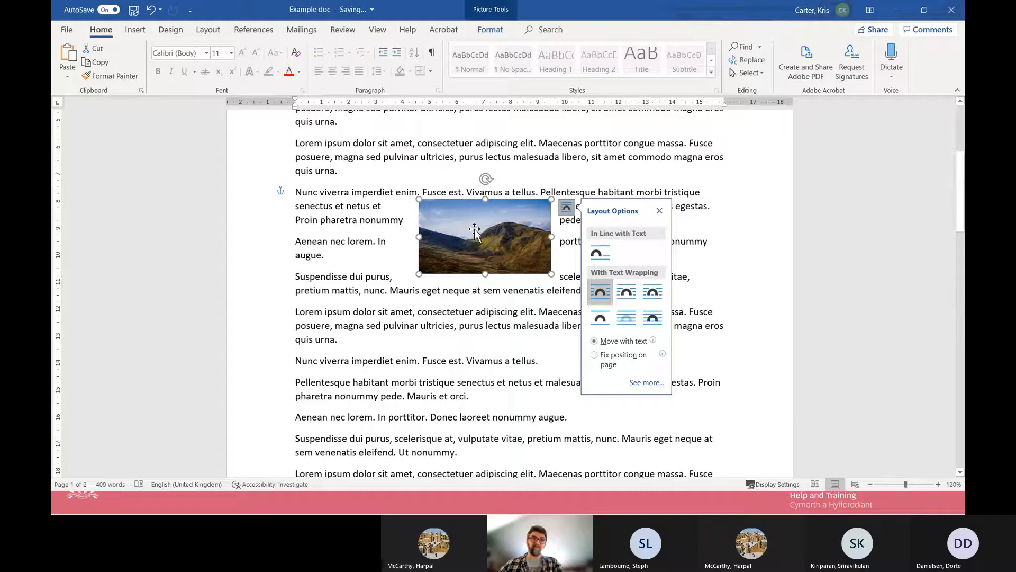
{"action": "left_click_drag", "start_coordinate": [455, 222], "coordinate": [331, 209]}
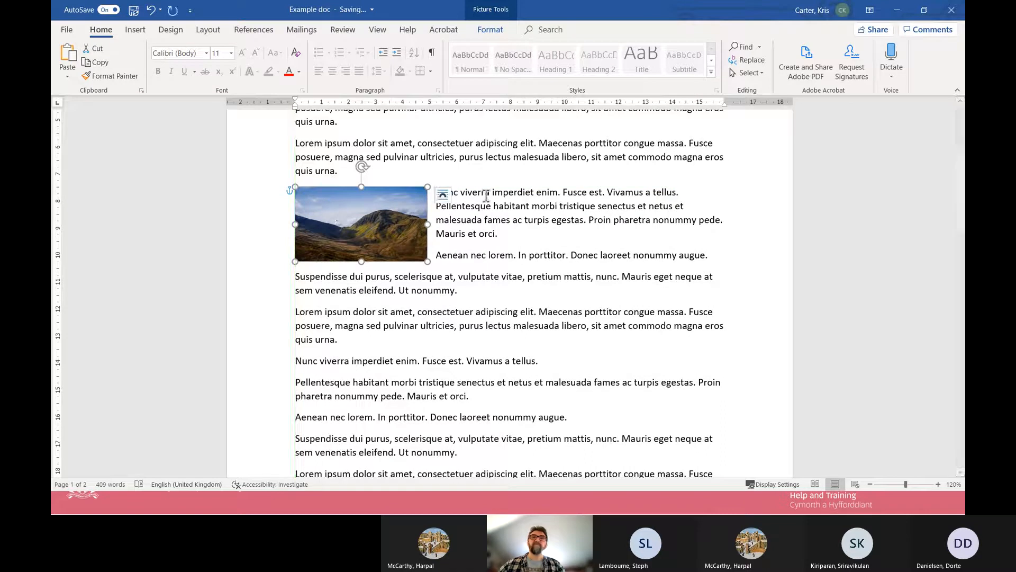
{"action": "mouse_move", "coordinate": [395, 217]}
{"action": "left_mouse_down"}
{"action": "mouse_move", "coordinate": [393, 257]}
{"action": "mouse_move", "coordinate": [404, 268]}
{"action": "mouse_move", "coordinate": [468, 267]}
{"action": "mouse_move", "coordinate": [402, 277]}
{"action": "mouse_move", "coordinate": [392, 225]}
{"action": "left_mouse_up"}
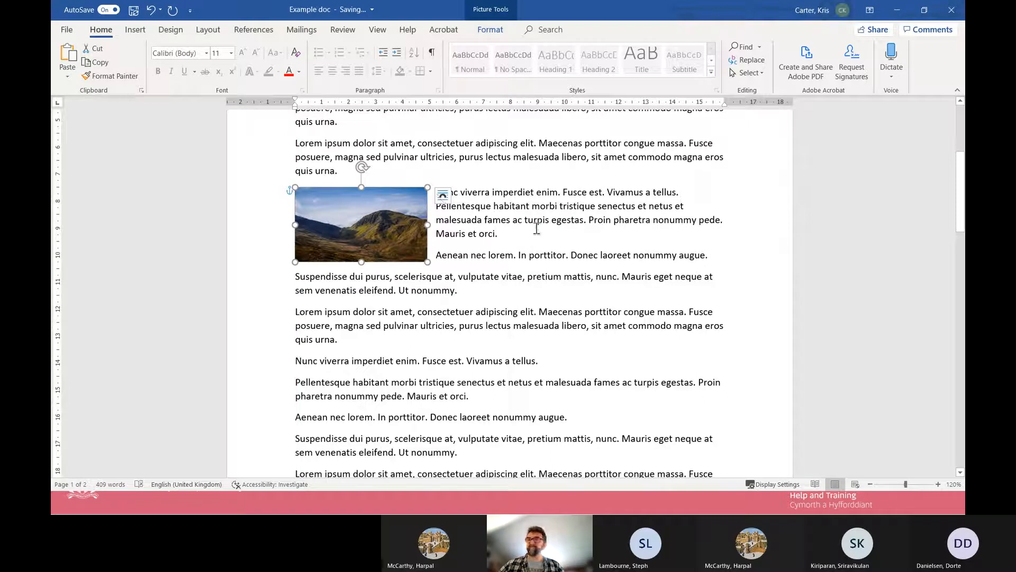
Set the mountain picture's wrapping to Top and Bottom and move it to the left margin below the 'Aenean nec lorem' line.
{"action": "left_click", "coordinate": [441, 198]}
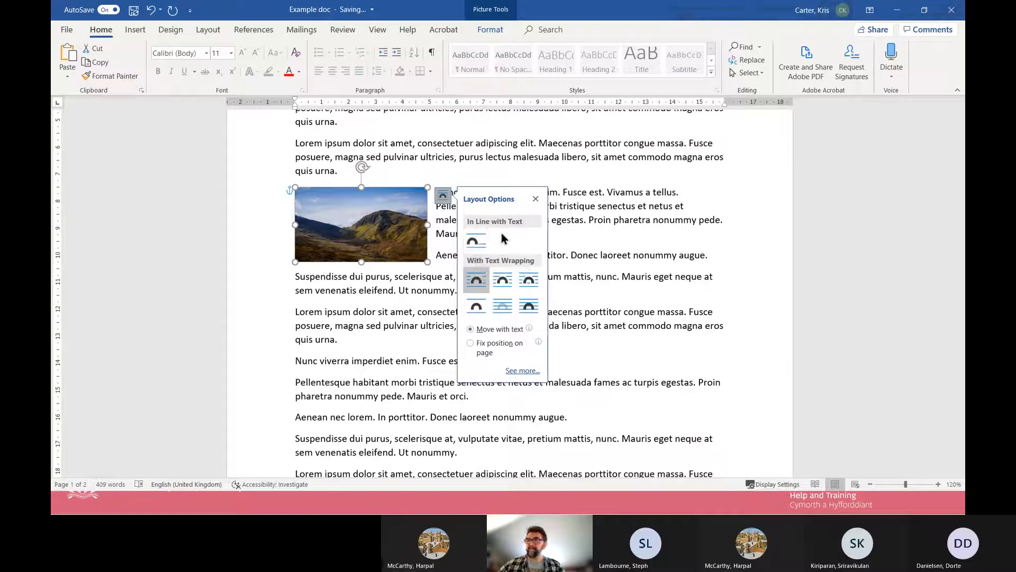
{"action": "left_click", "coordinate": [480, 307]}
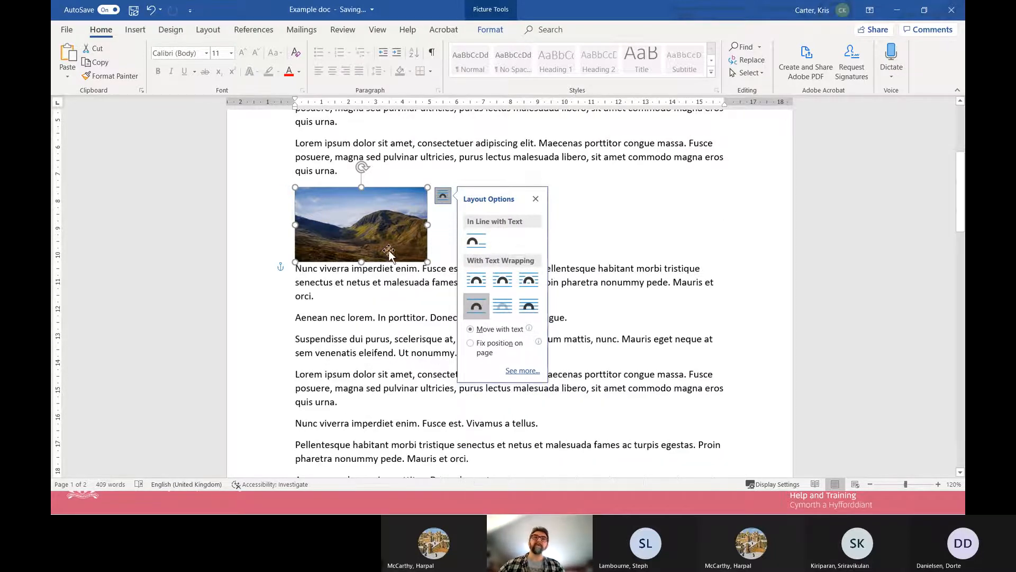
{"action": "left_click", "coordinate": [356, 233]}
{"action": "left_click_drag", "start_coordinate": [356, 233], "coordinate": [523, 294]}
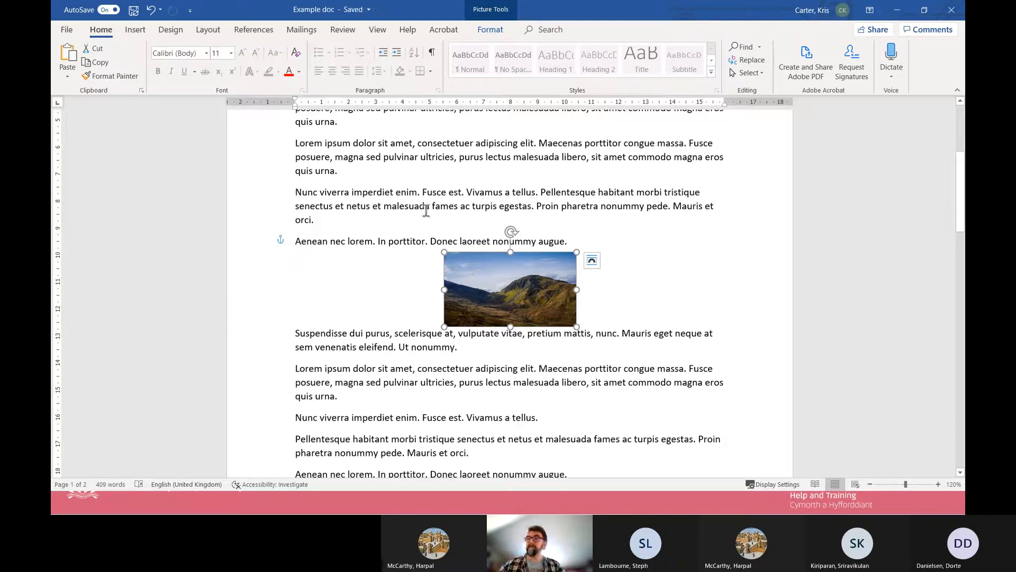
{"action": "left_click_drag", "start_coordinate": [486, 288], "coordinate": [339, 295]}
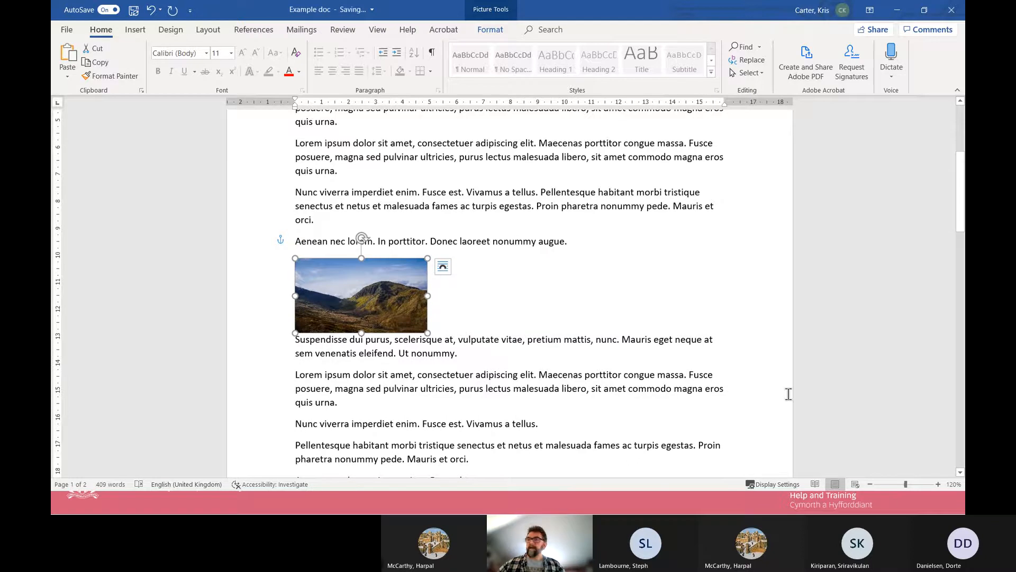
Set the mountain picture's wrapping to Square and move it up beside the 'Aenean nec lorem' line at the left margin.
{"action": "left_click", "coordinate": [444, 267]}
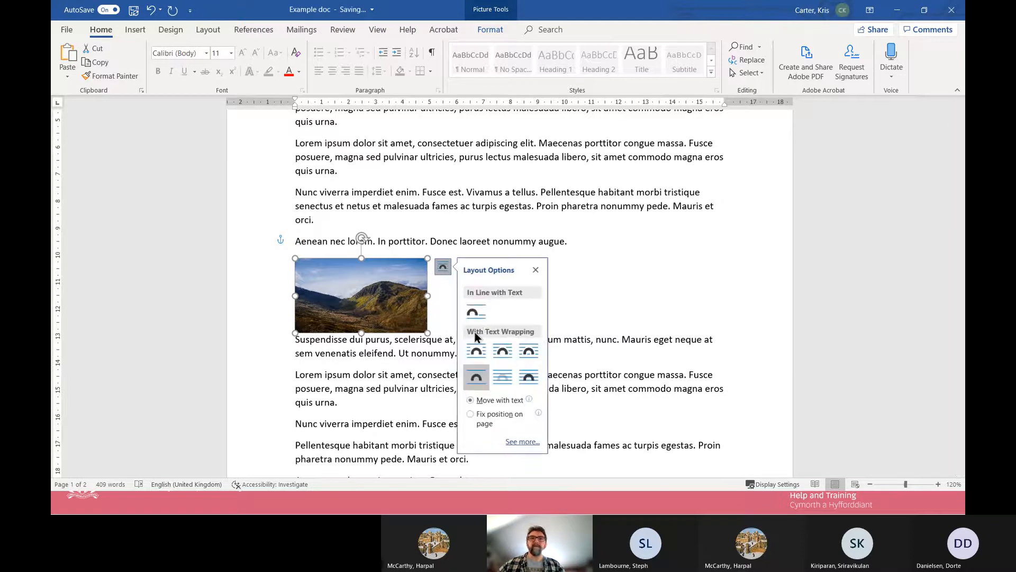
{"action": "left_click", "coordinate": [476, 351]}
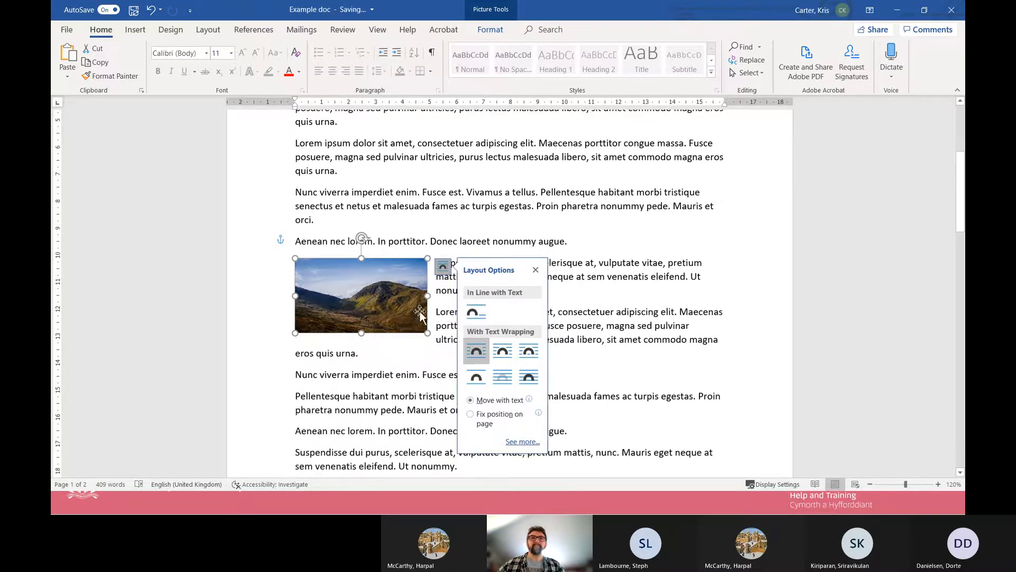
{"action": "left_click_drag", "start_coordinate": [404, 294], "coordinate": [404, 279]}
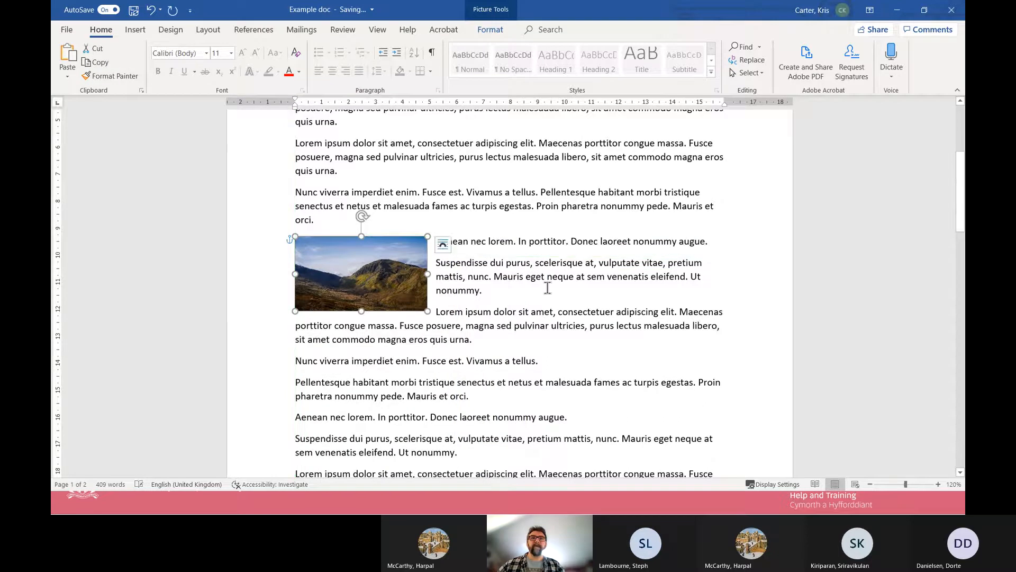
{"action": "scroll", "coordinate": [579, 295], "scroll_direction": "down", "scroll_amount": 3}
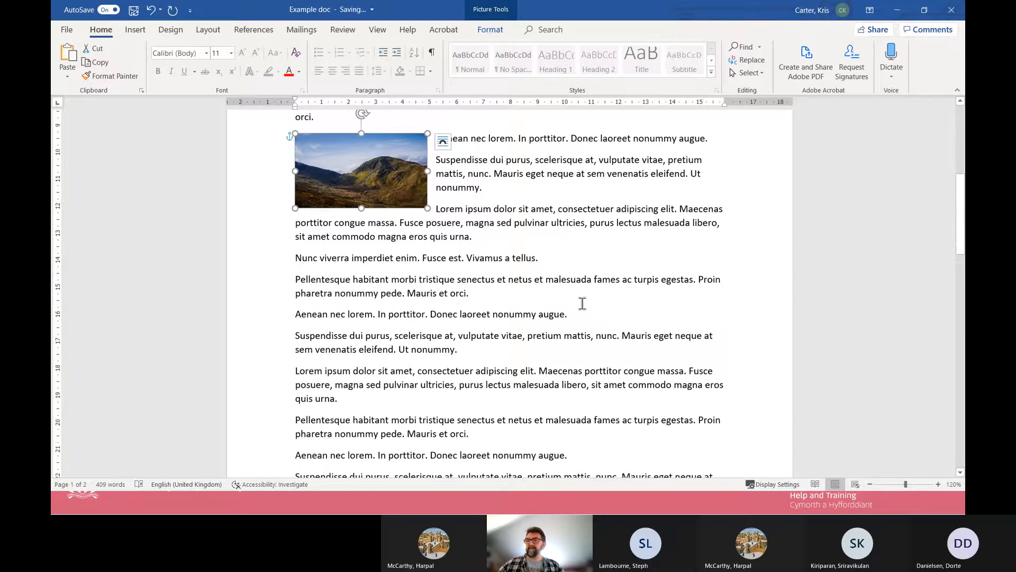
{"action": "scroll", "coordinate": [405, 199], "scroll_direction": "up", "scroll_amount": 1}
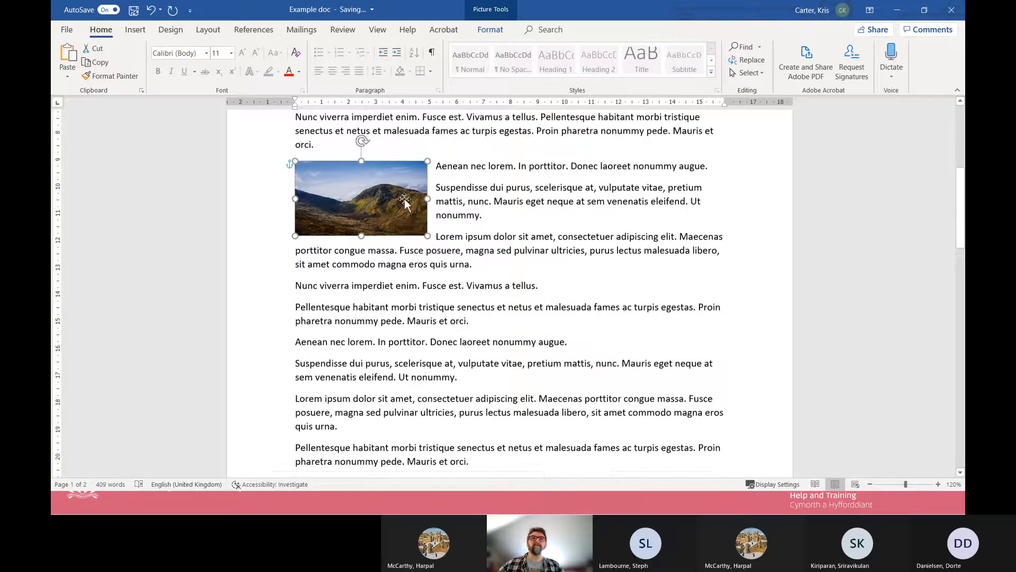
Try Behind Text and In Front of Text wrapping on the mountain picture.
{"action": "left_click", "coordinate": [444, 180]}
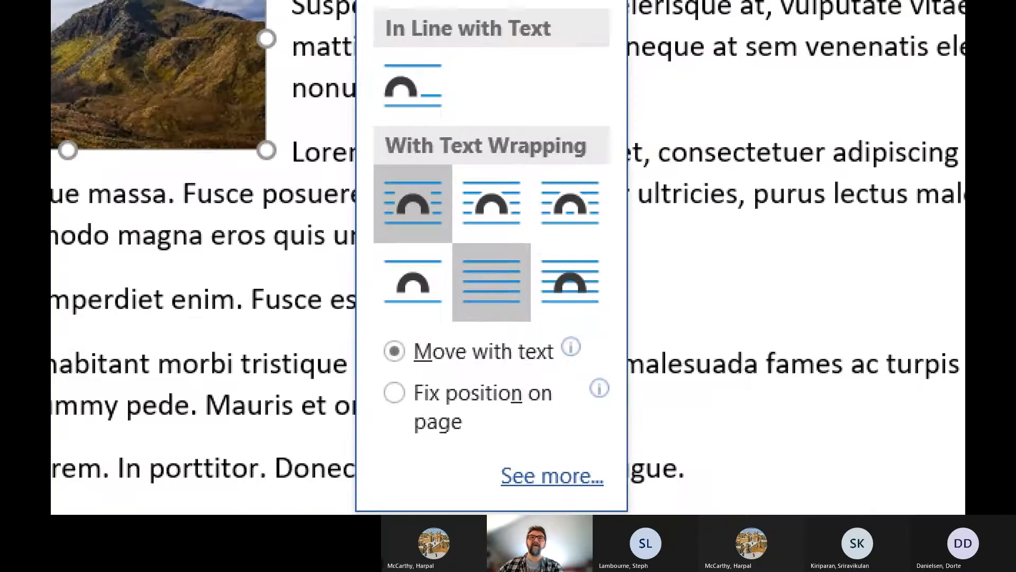
{"action": "mouse_move", "coordinate": [521, 254]}
{"action": "left_mouse_down"}
{"action": "mouse_move", "coordinate": [509, 246]}
{"action": "mouse_move", "coordinate": [461, 315]}
{"action": "mouse_move", "coordinate": [492, 298]}
{"action": "left_mouse_up"}
{"action": "mouse_move", "coordinate": [593, 255]}
{"action": "left_mouse_down"}
{"action": "mouse_move", "coordinate": [552, 249]}
{"action": "mouse_move", "coordinate": [524, 296]}
{"action": "mouse_move", "coordinate": [591, 314]}
{"action": "left_mouse_up"}
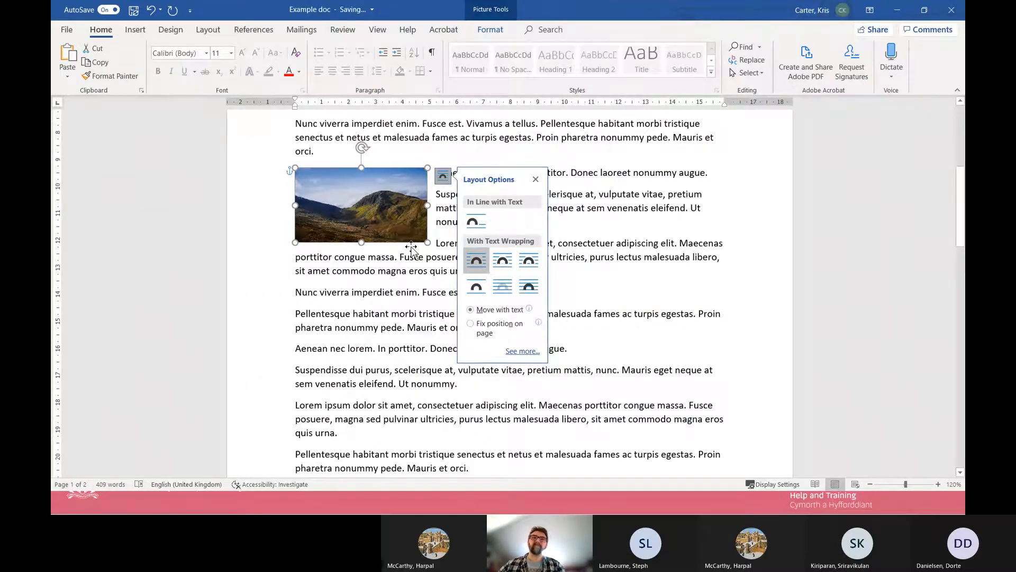
{"action": "left_click", "coordinate": [503, 286]}
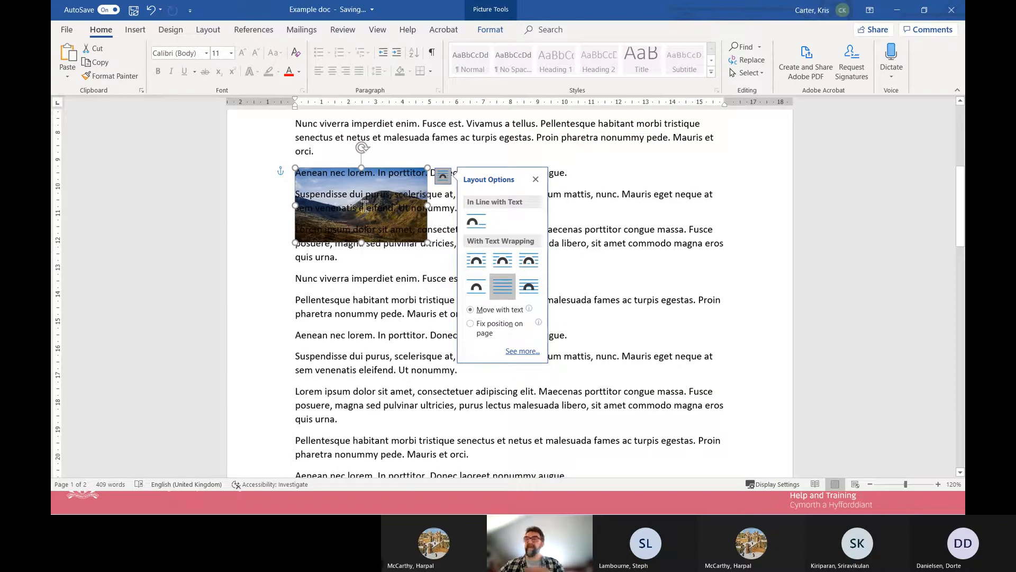
{"action": "left_click", "coordinate": [528, 288]}
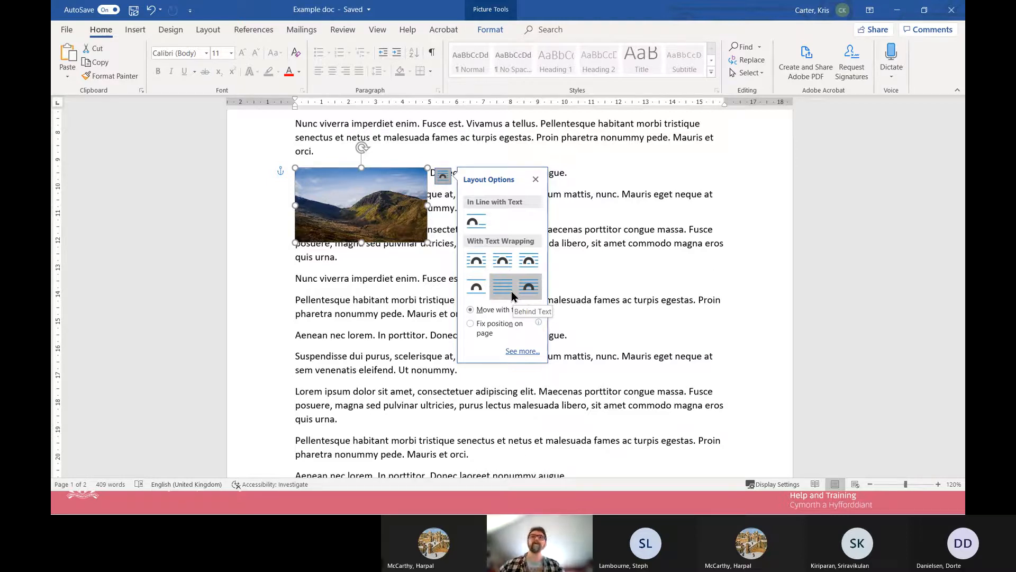
Set the mountain picture's text wrapping back to Square and deselect it.
{"action": "left_click", "coordinate": [478, 268]}
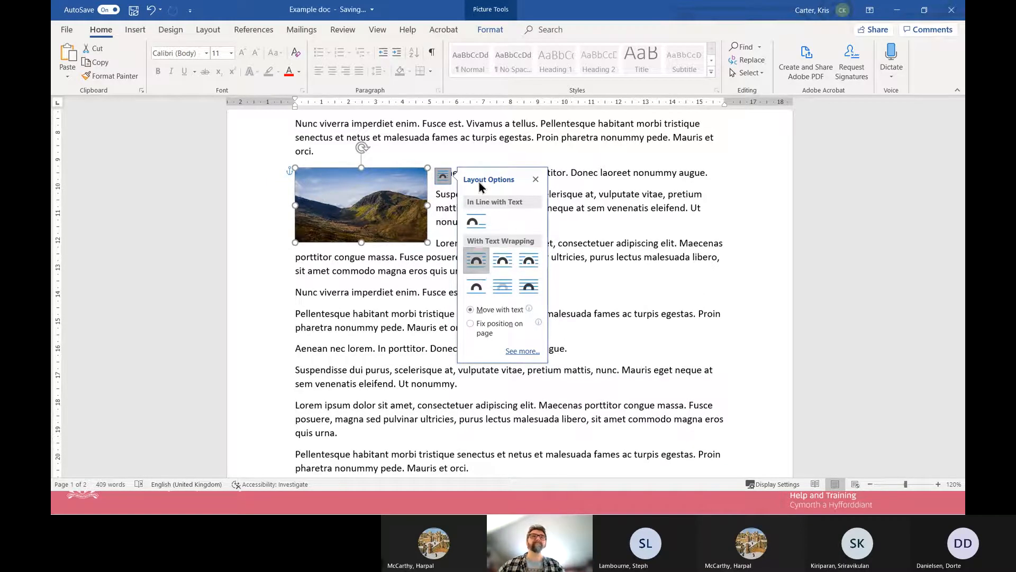
{"action": "left_click", "coordinate": [483, 147]}
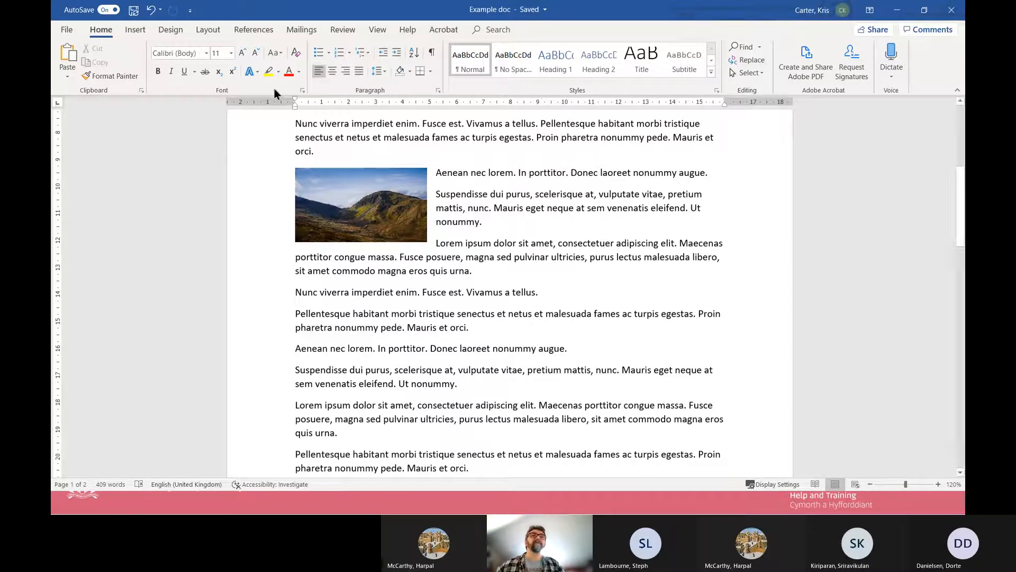
Insert the transparent chess pieces picture (file ending in 411207_TRANSPARENT) and shrink it to about 2.73 cm high by 3.51 cm wide.
{"action": "left_click", "coordinate": [136, 33]}
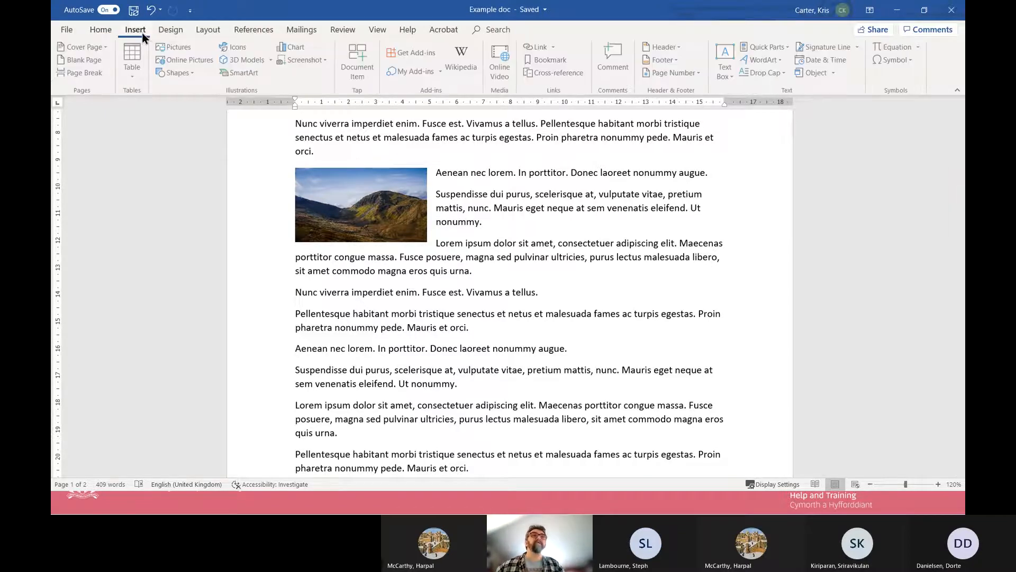
{"action": "left_click", "coordinate": [176, 47]}
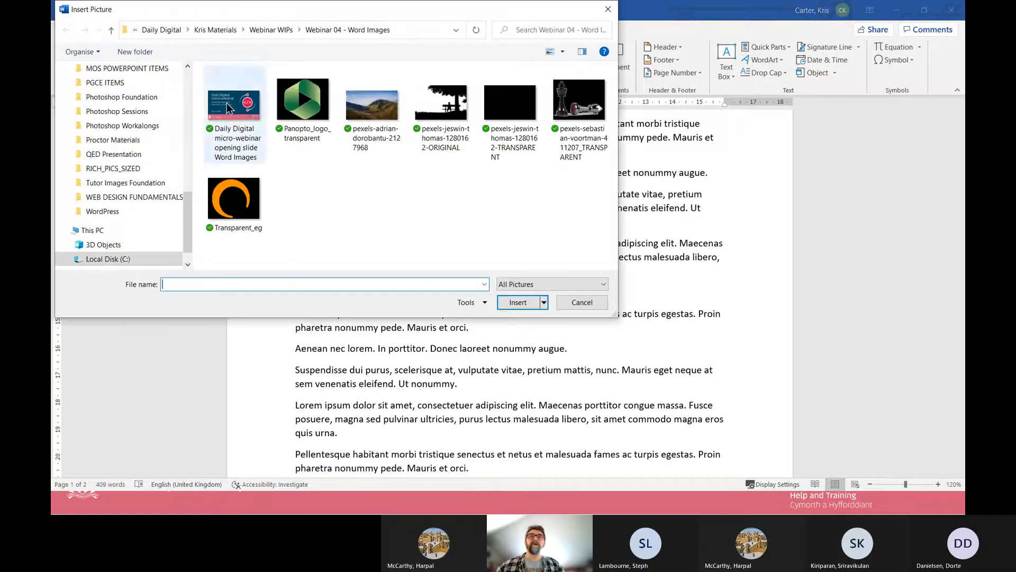
{"action": "left_click", "coordinate": [589, 108]}
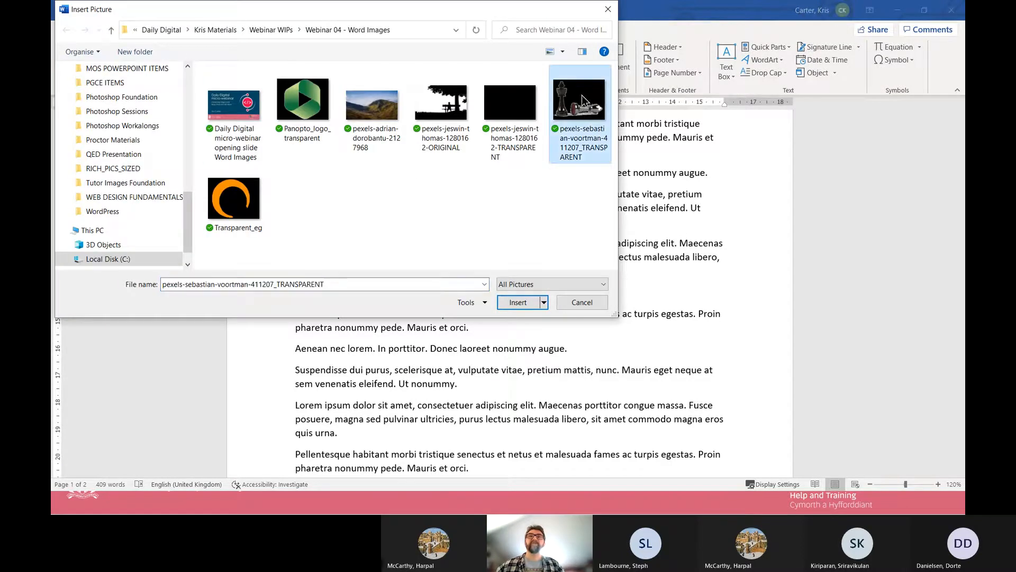
{"action": "left_click", "coordinate": [512, 302]}
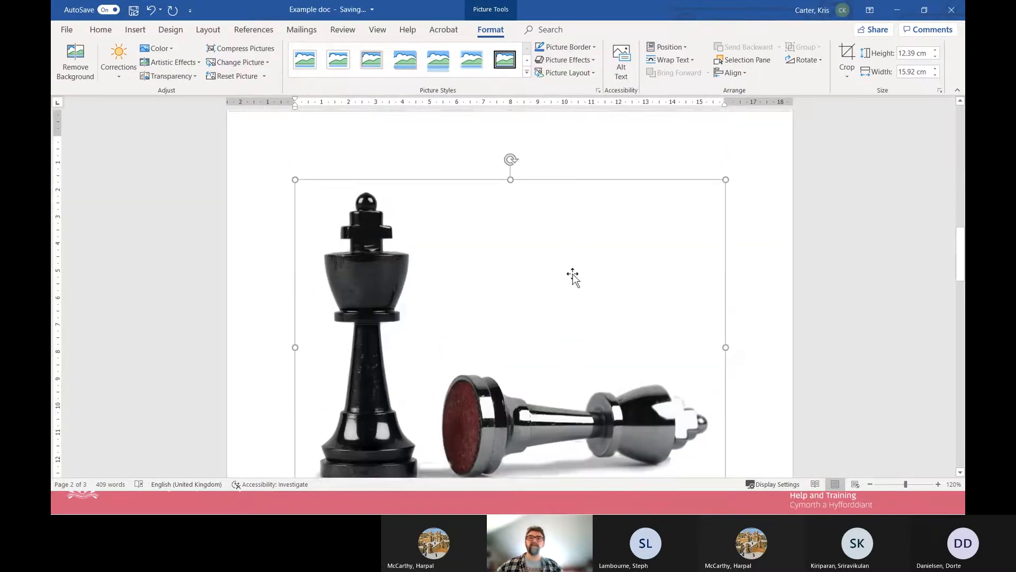
{"action": "left_click_drag", "start_coordinate": [626, 402], "coordinate": [393, 215]}
{"action": "scroll", "coordinate": [540, 292], "scroll_direction": "up", "scroll_amount": 3}
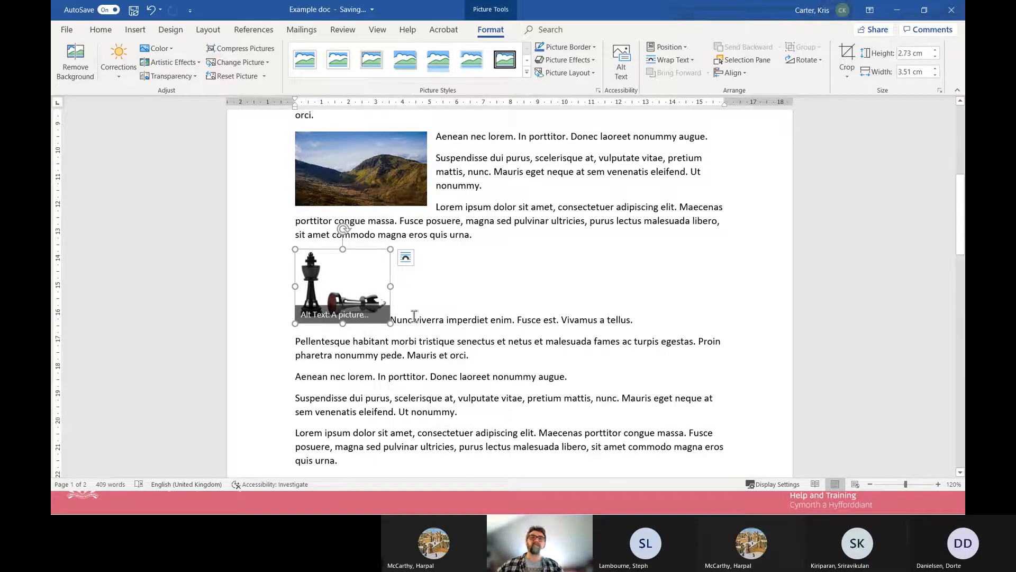
Set the chess picture's text wrapping to Tight and trace a temporary red annotation around the pieces' outline.
{"action": "left_click", "coordinate": [406, 257]}
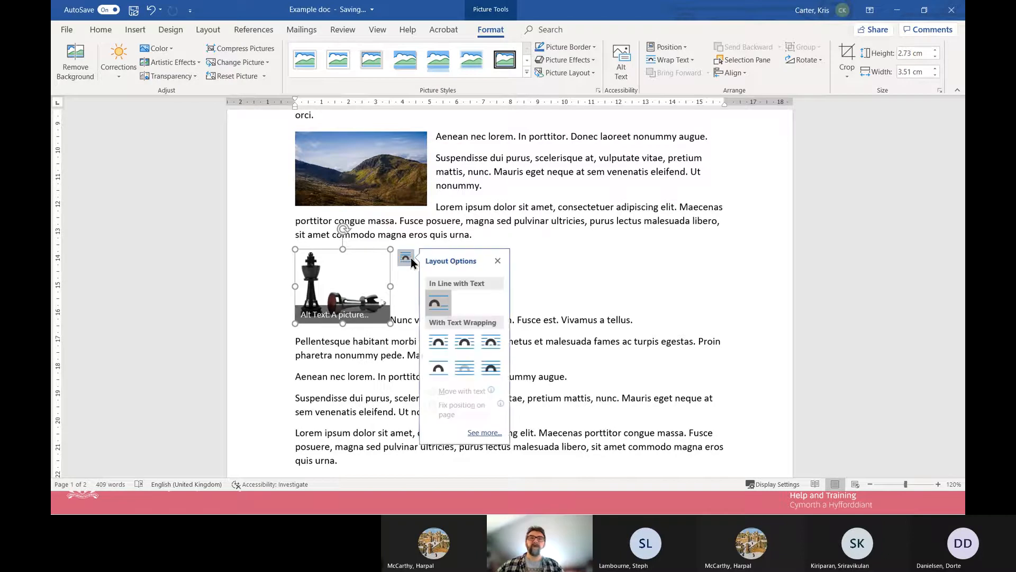
{"action": "left_click", "coordinate": [467, 343]}
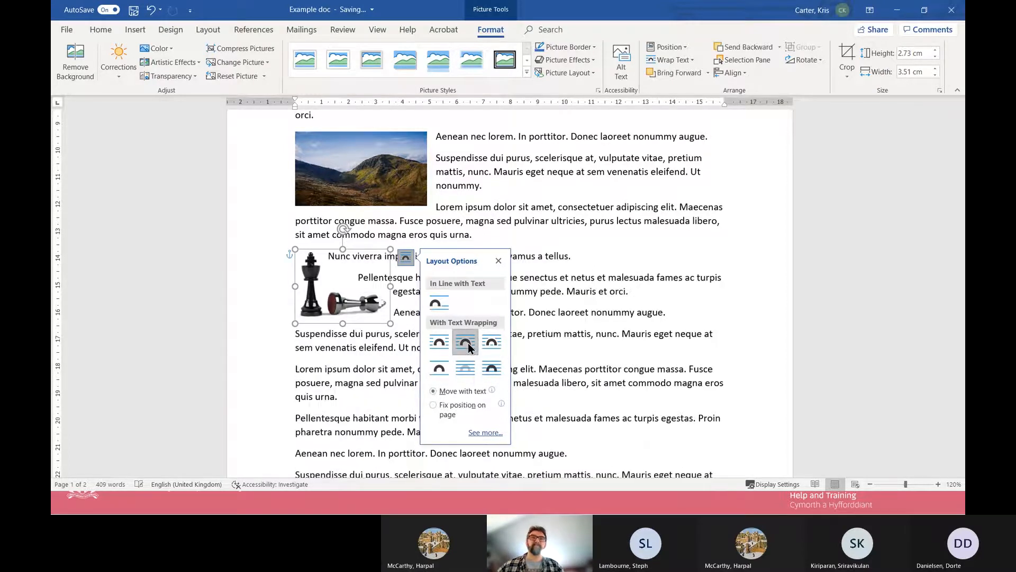
{"action": "left_click", "coordinate": [371, 366]}
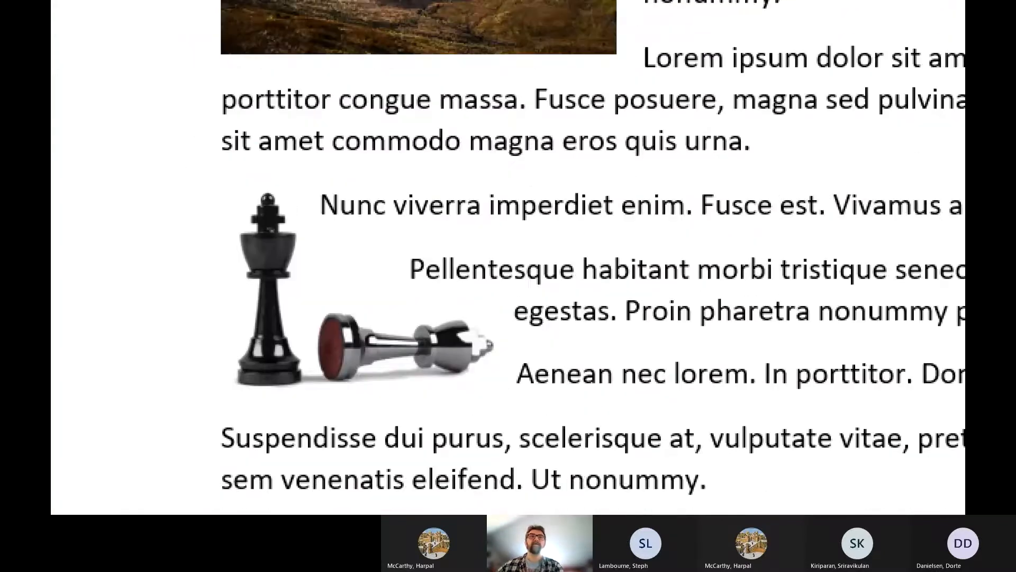
{"action": "mouse_move", "coordinate": [259, 156]}
{"action": "left_mouse_down"}
{"action": "mouse_move", "coordinate": [210, 207]}
{"action": "mouse_move", "coordinate": [400, 478]}
{"action": "mouse_move", "coordinate": [532, 338]}
{"action": "mouse_move", "coordinate": [434, 297]}
{"action": "mouse_move", "coordinate": [365, 321]}
{"action": "mouse_move", "coordinate": [318, 267]}
{"action": "mouse_move", "coordinate": [310, 211]}
{"action": "mouse_move", "coordinate": [260, 155]}
{"action": "left_mouse_up"}
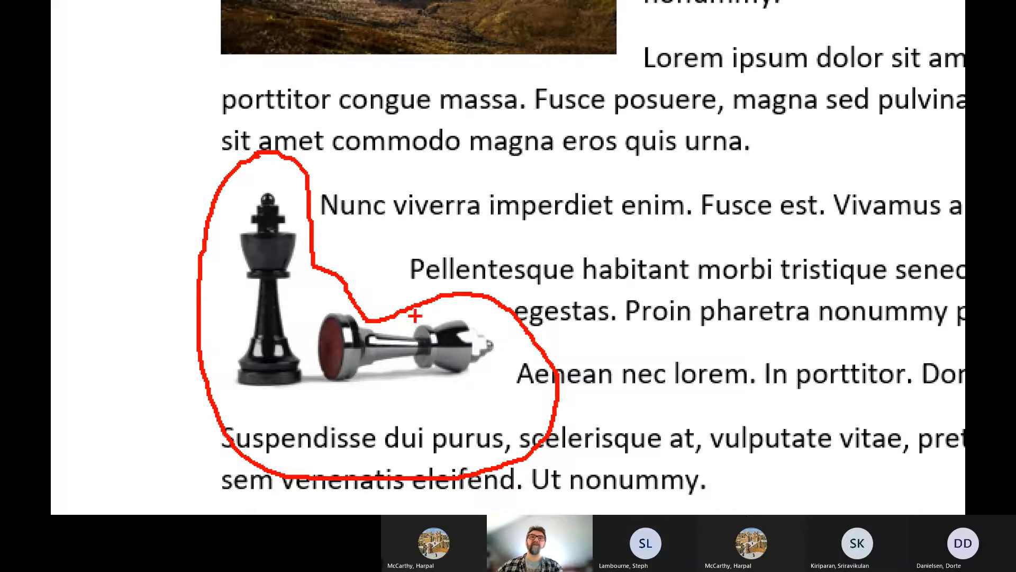
{"action": "key", "text": "Escape"}
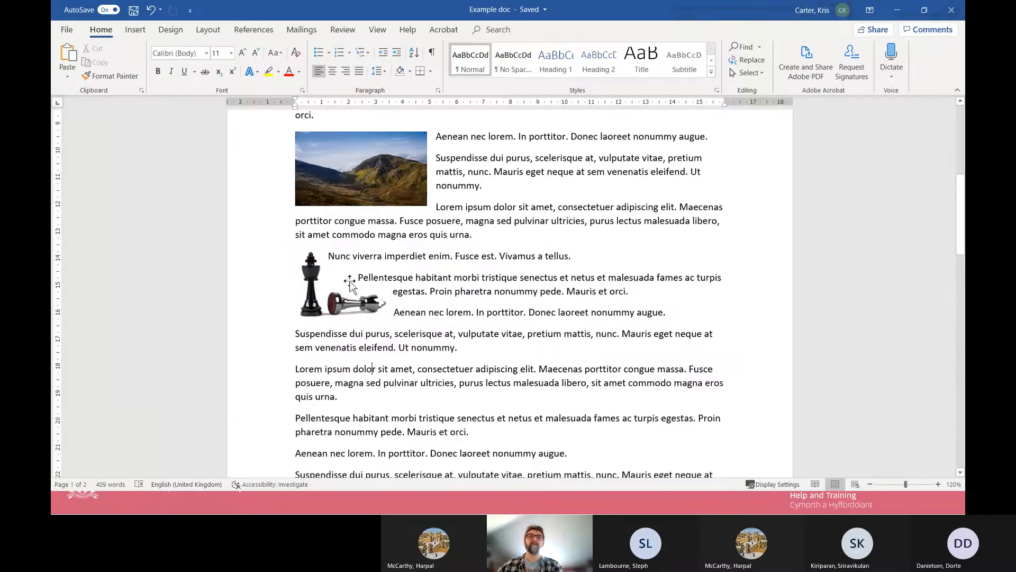
Select the chess picture and set its text wrapping to Through.
{"action": "left_click", "coordinate": [368, 295]}
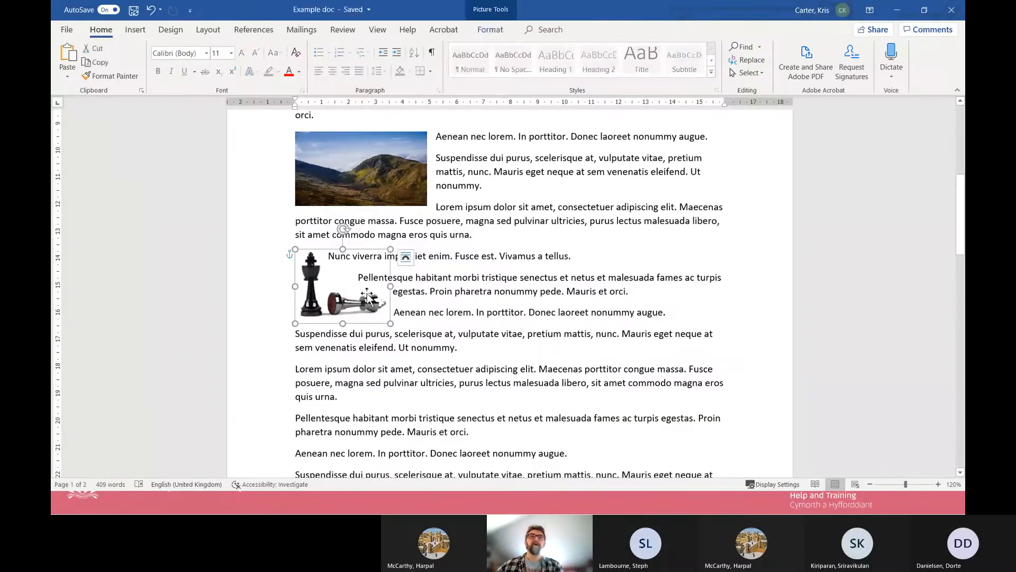
{"action": "left_click", "coordinate": [406, 258]}
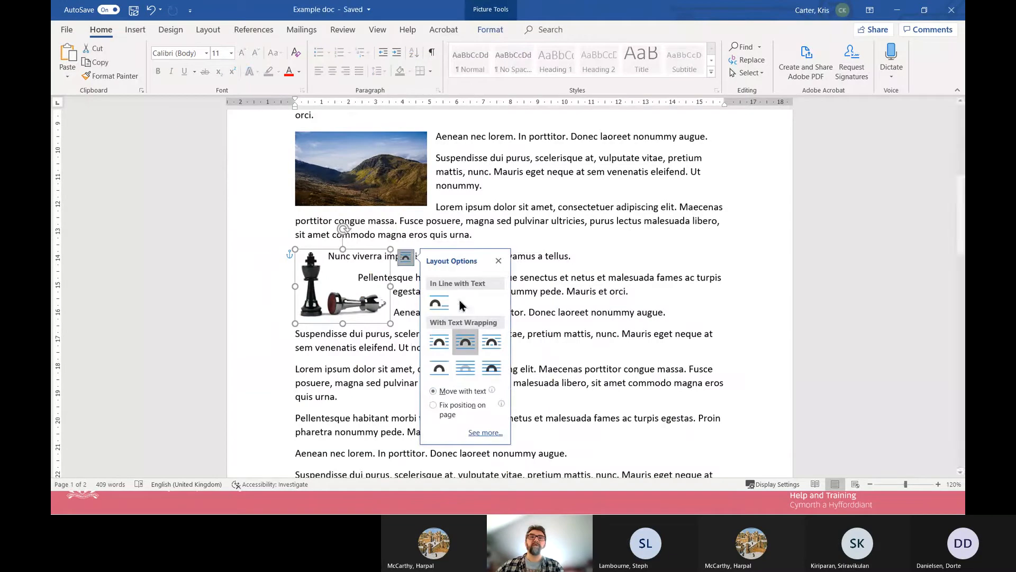
{"action": "left_click", "coordinate": [491, 343]}
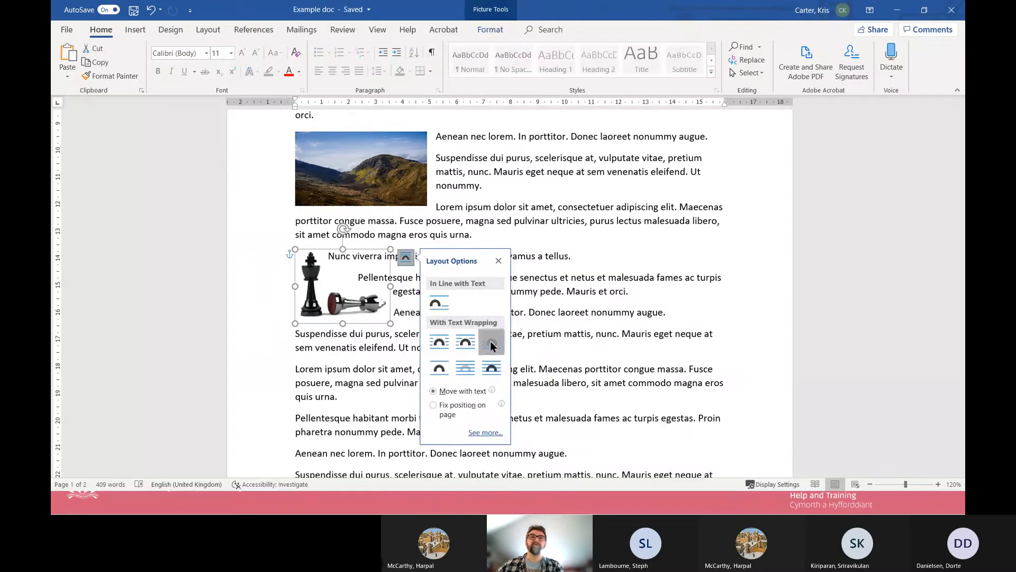
{"action": "left_click", "coordinate": [248, 295]}
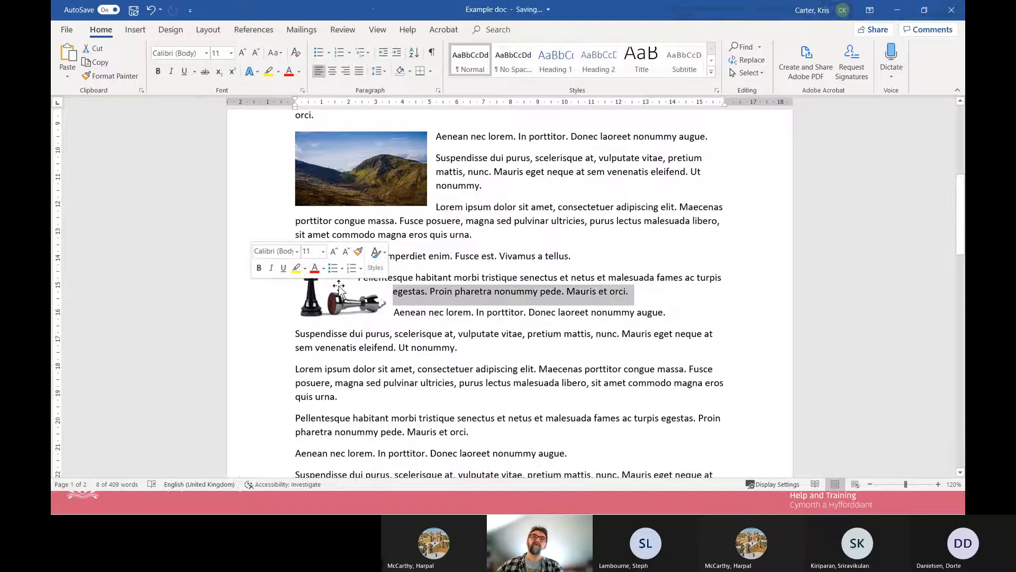
{"action": "left_click", "coordinate": [332, 314]}
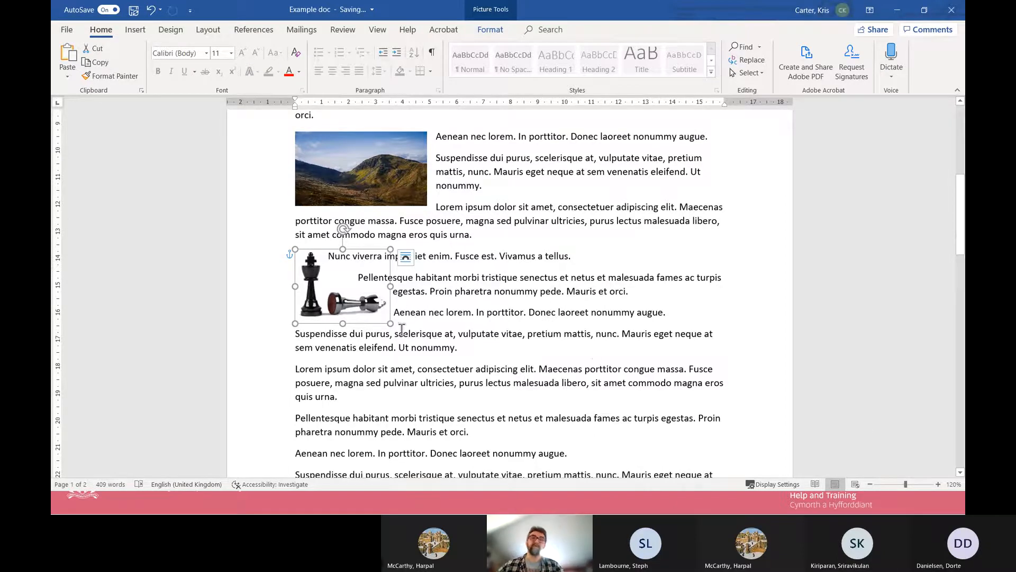
Insert the bench silhouette picture (file ending in 1280162-ORIGINAL) before the Lorem ipsum paragraph below the chess picture and shrink it to about 2.88 by 4.32 cm.
{"action": "scroll", "coordinate": [455, 333], "scroll_direction": "down", "scroll_amount": 3}
{"action": "scroll", "coordinate": [437, 322], "scroll_direction": "down", "scroll_amount": 1}
{"action": "scroll", "coordinate": [450, 325], "scroll_direction": "up", "scroll_amount": 1}
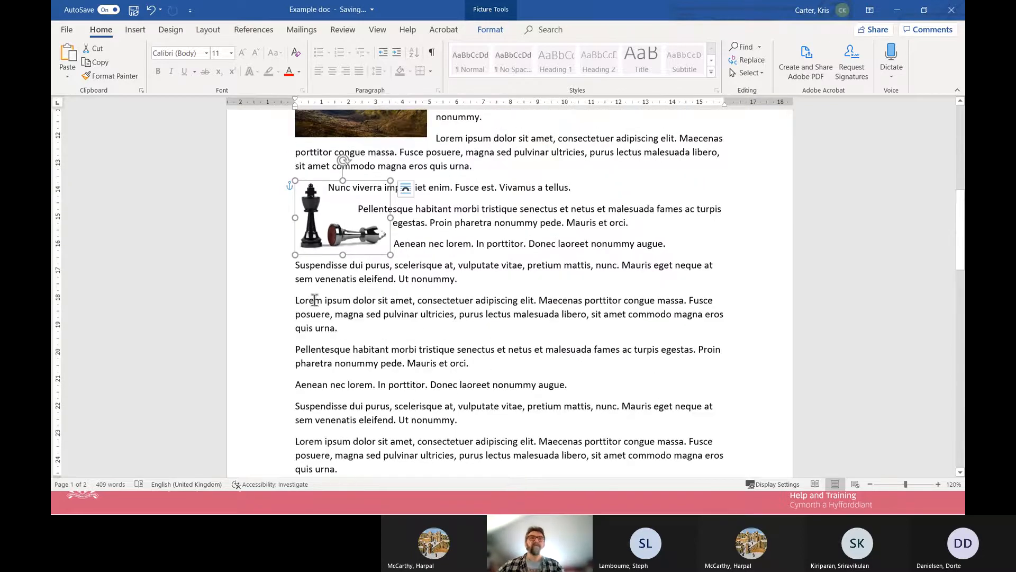
{"action": "left_click", "coordinate": [295, 300]}
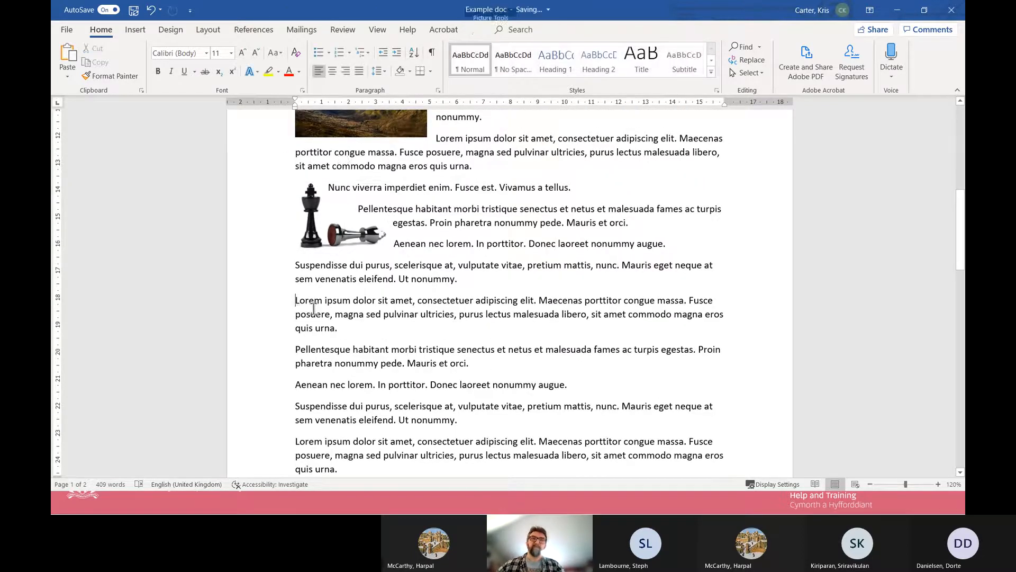
{"action": "left_click", "coordinate": [136, 30]}
{"action": "left_click", "coordinate": [178, 52]}
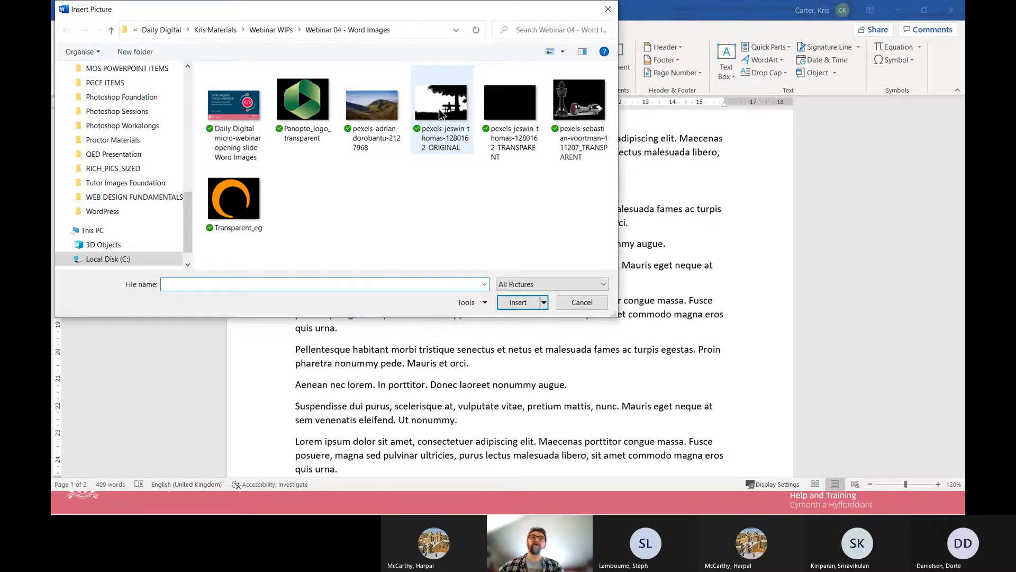
{"action": "left_click", "coordinate": [440, 114]}
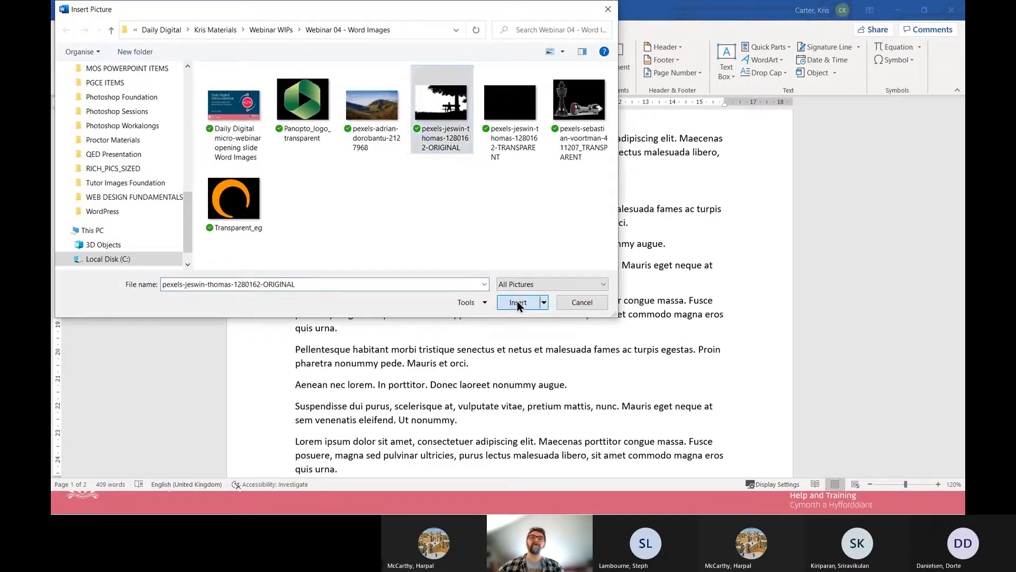
{"action": "left_click", "coordinate": [518, 303]}
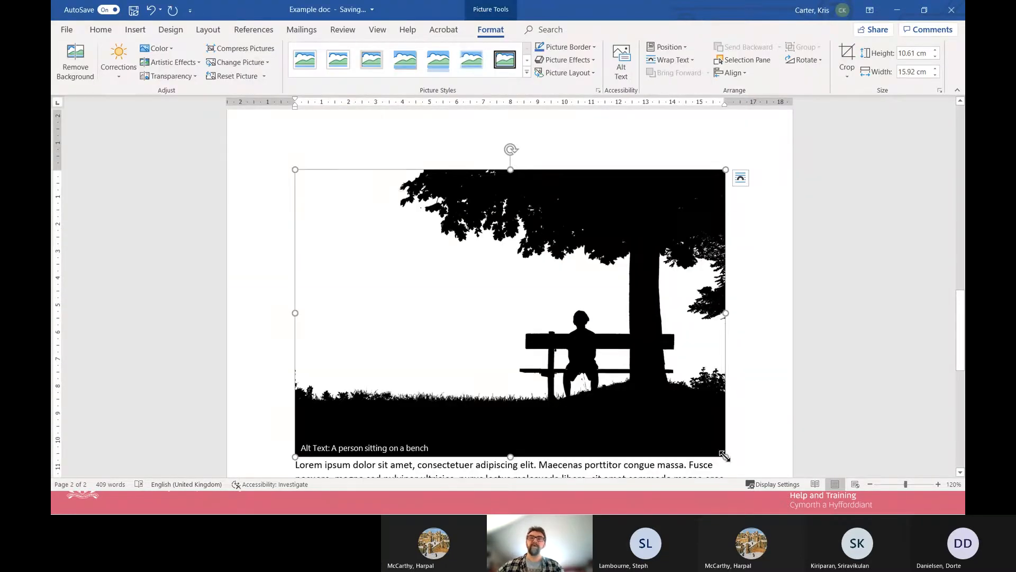
{"action": "left_click_drag", "start_coordinate": [724, 456], "coordinate": [413, 243]}
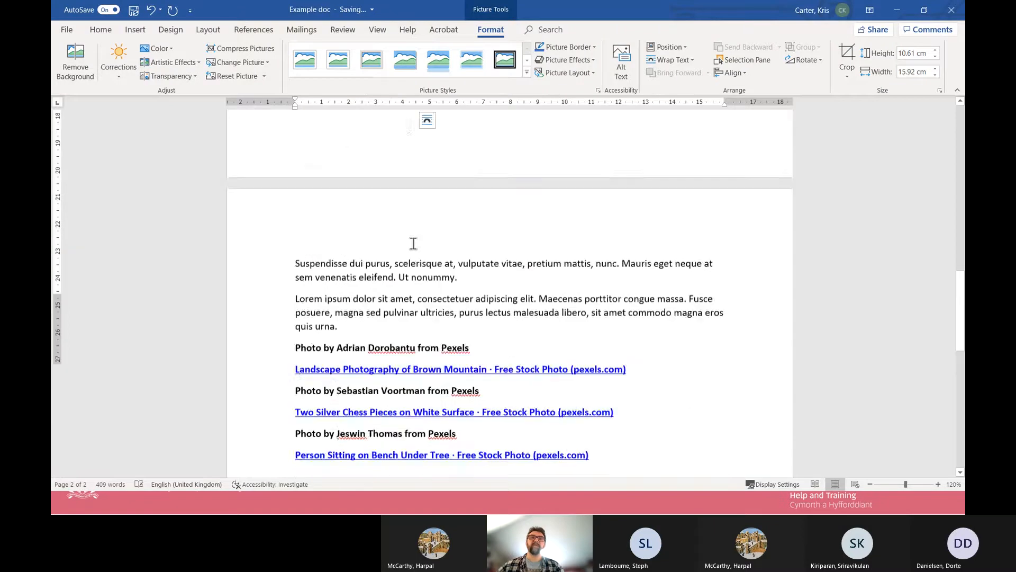
Set the bench picture's text wrapping to Through and enlarge it to about 3.79 cm high by 5.69 cm wide.
{"action": "scroll", "coordinate": [467, 266], "scroll_direction": "up", "scroll_amount": 3}
{"action": "left_click", "coordinate": [424, 223]}
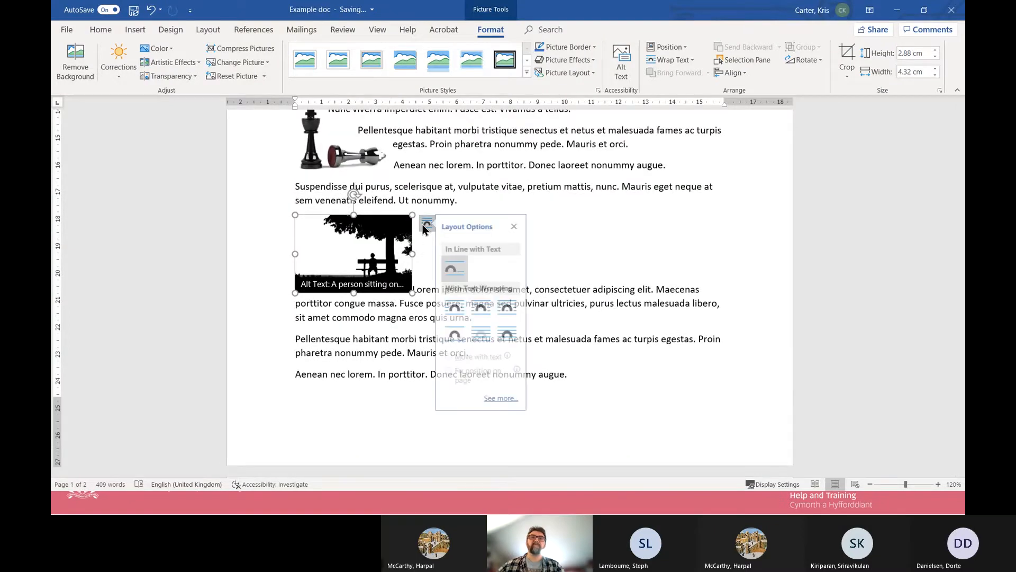
{"action": "left_click", "coordinate": [517, 313]}
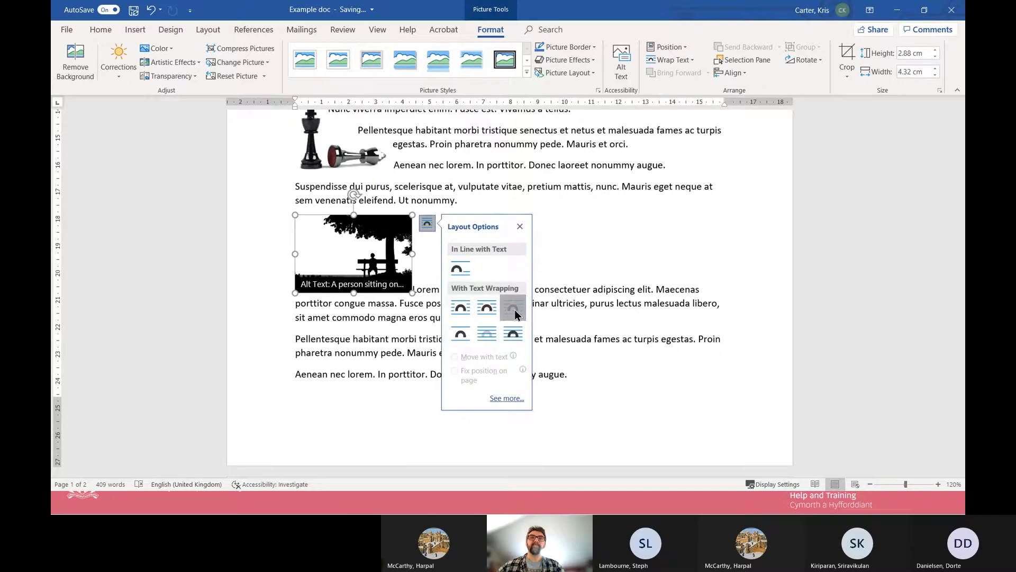
{"action": "left_click", "coordinate": [339, 246]}
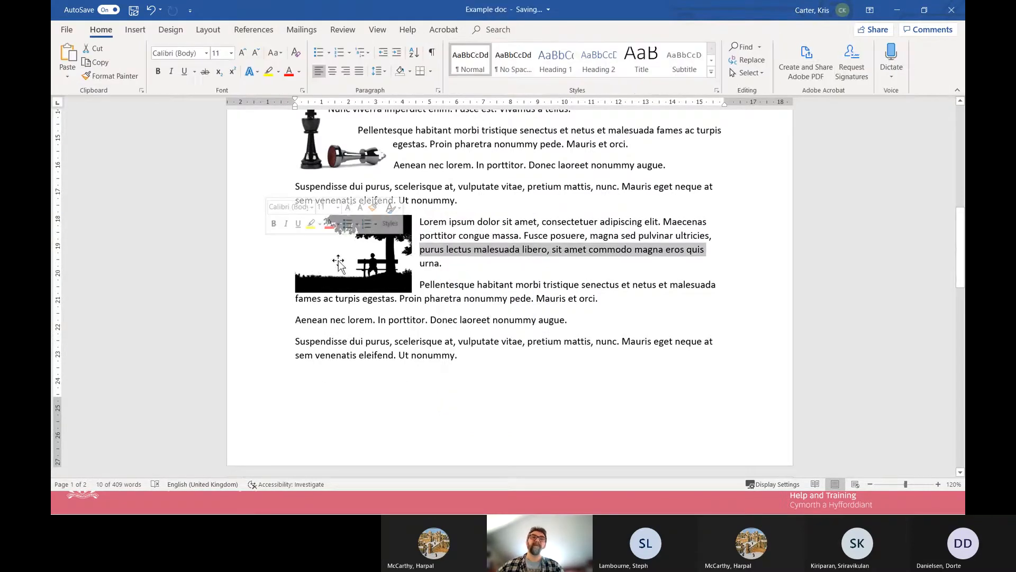
{"action": "left_click", "coordinate": [347, 258]}
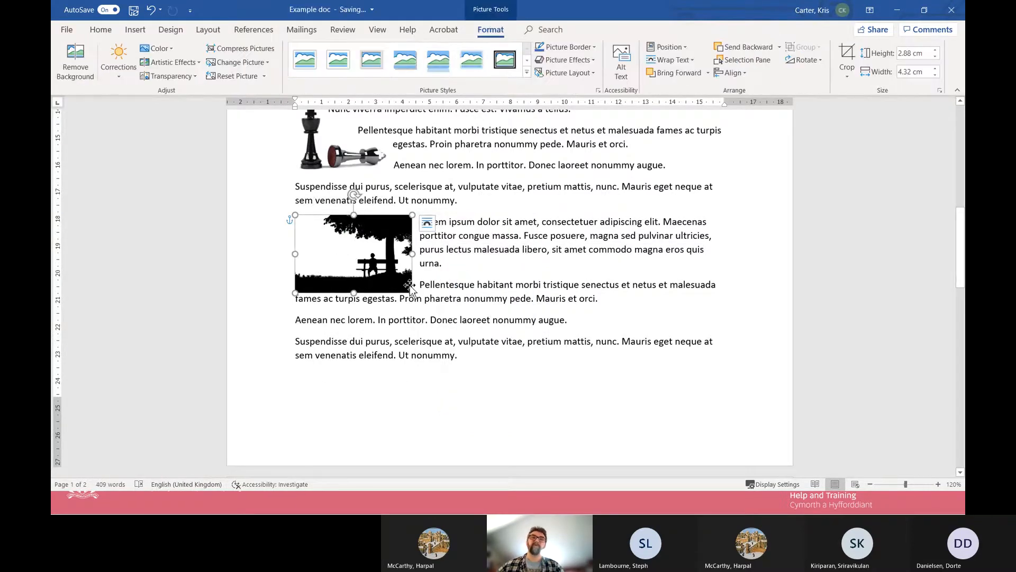
{"action": "left_click_drag", "start_coordinate": [412, 291], "coordinate": [450, 318]}
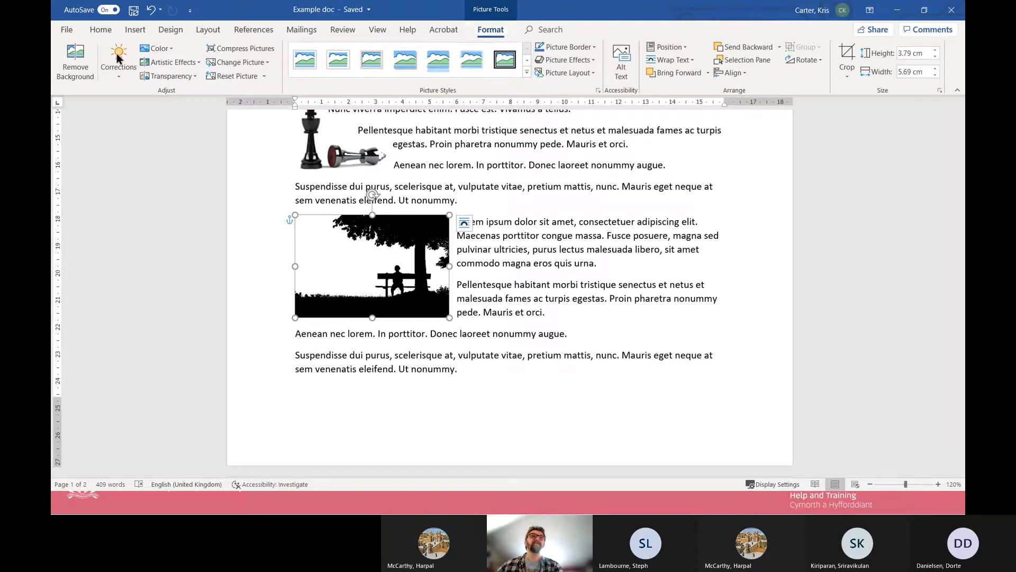
Start Remove Background on the bench picture and mark the white sky area for removal.
{"action": "left_click", "coordinate": [79, 66]}
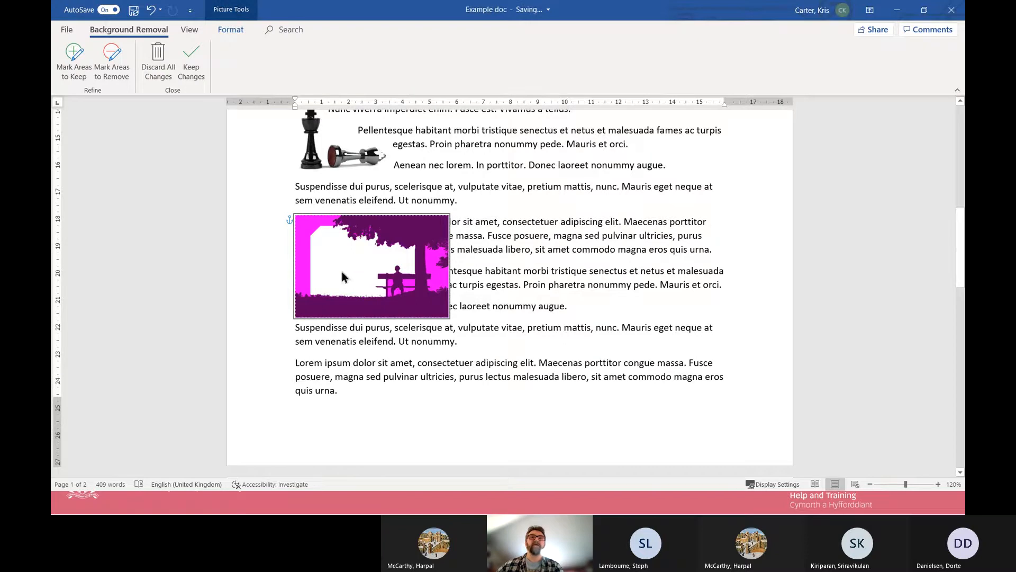
{"action": "left_click", "coordinate": [112, 62]}
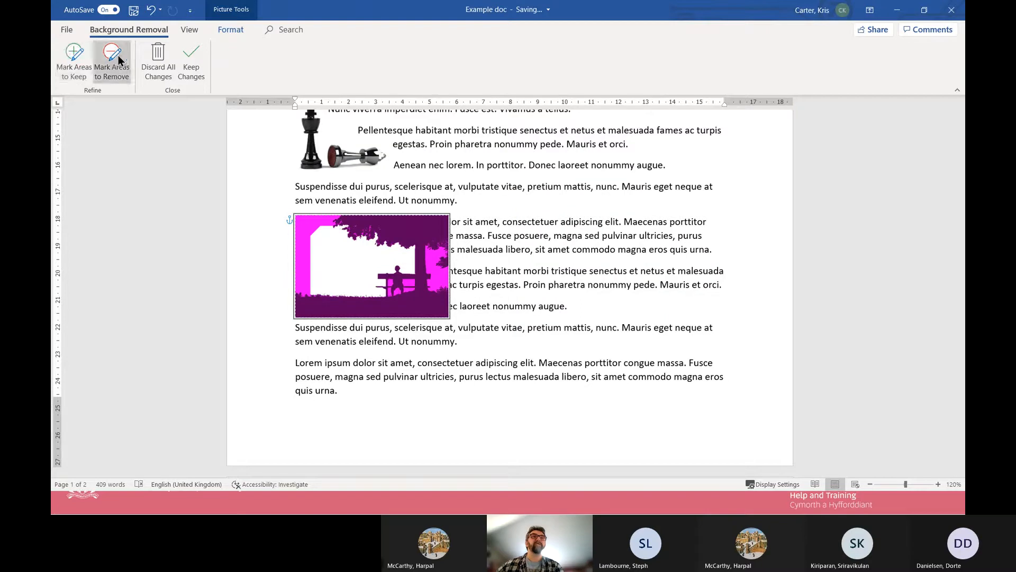
{"action": "mouse_move", "coordinate": [311, 230]}
{"action": "left_mouse_down"}
{"action": "mouse_move", "coordinate": [338, 265]}
{"action": "mouse_move", "coordinate": [345, 254]}
{"action": "mouse_move", "coordinate": [382, 254]}
{"action": "left_mouse_up"}
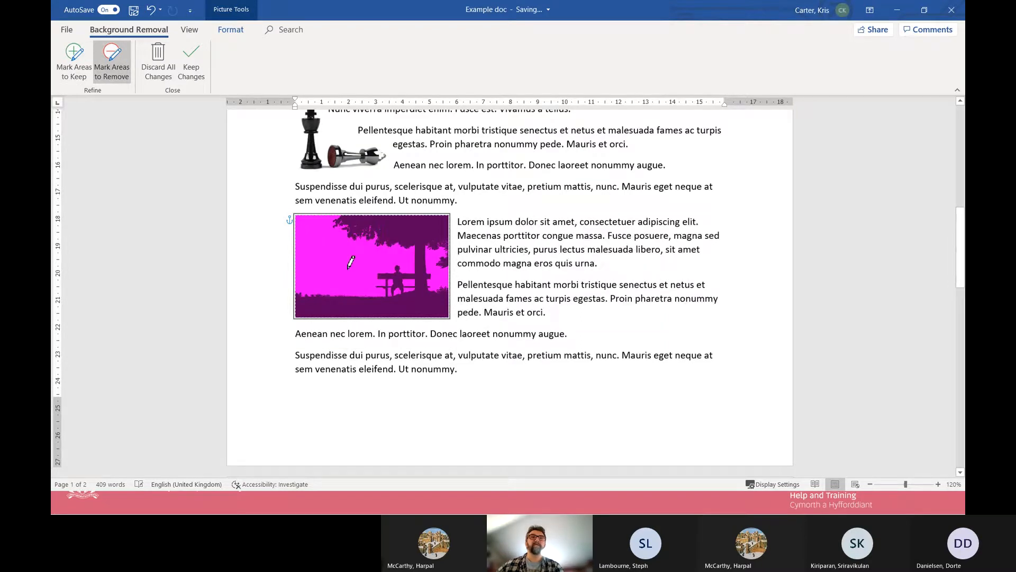
Mark the tree, bench, seated figure and ground of the bench picture as areas to keep.
{"action": "left_click", "coordinate": [74, 56]}
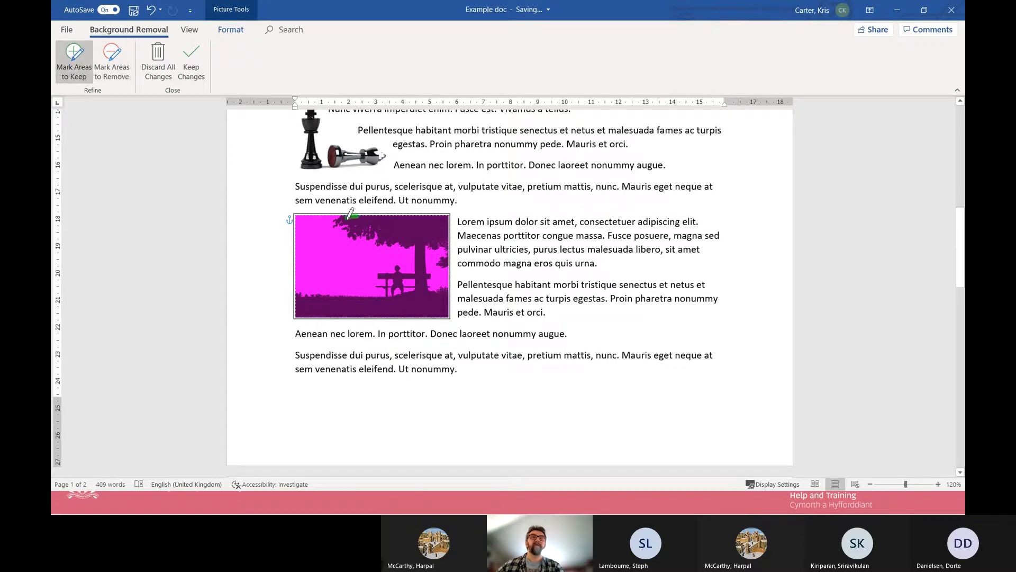
{"action": "mouse_move", "coordinate": [380, 233]}
{"action": "left_mouse_down"}
{"action": "mouse_move", "coordinate": [422, 252]}
{"action": "mouse_move", "coordinate": [422, 278]}
{"action": "mouse_move", "coordinate": [385, 276]}
{"action": "mouse_move", "coordinate": [395, 284]}
{"action": "mouse_move", "coordinate": [360, 301]}
{"action": "mouse_move", "coordinate": [316, 300]}
{"action": "mouse_move", "coordinate": [361, 315]}
{"action": "mouse_move", "coordinate": [425, 315]}
{"action": "mouse_move", "coordinate": [448, 300]}
{"action": "mouse_move", "coordinate": [427, 251]}
{"action": "left_mouse_up"}
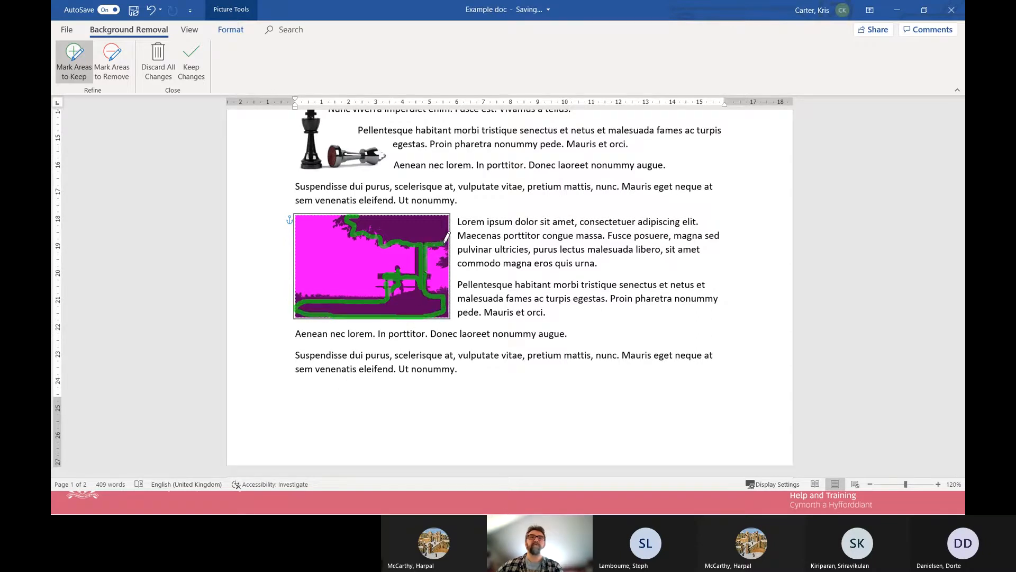
{"action": "mouse_move", "coordinate": [372, 207]}
{"action": "left_mouse_down"}
{"action": "mouse_move", "coordinate": [432, 209]}
{"action": "mouse_move", "coordinate": [439, 226]}
{"action": "left_mouse_up"}
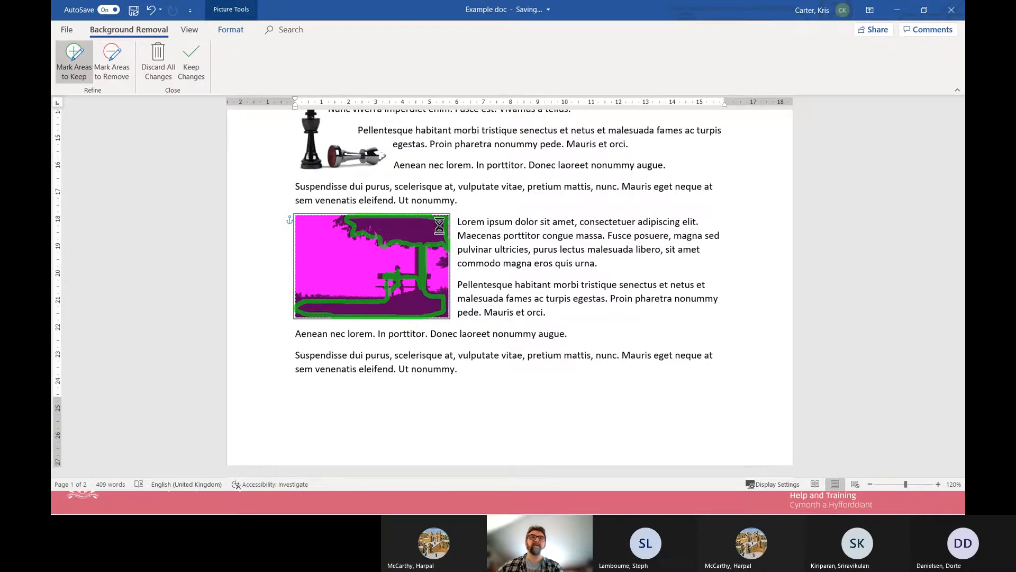
{"action": "mouse_move", "coordinate": [363, 303]}
{"action": "left_mouse_down"}
{"action": "mouse_move", "coordinate": [402, 294]}
{"action": "mouse_move", "coordinate": [393, 307]}
{"action": "left_mouse_up"}
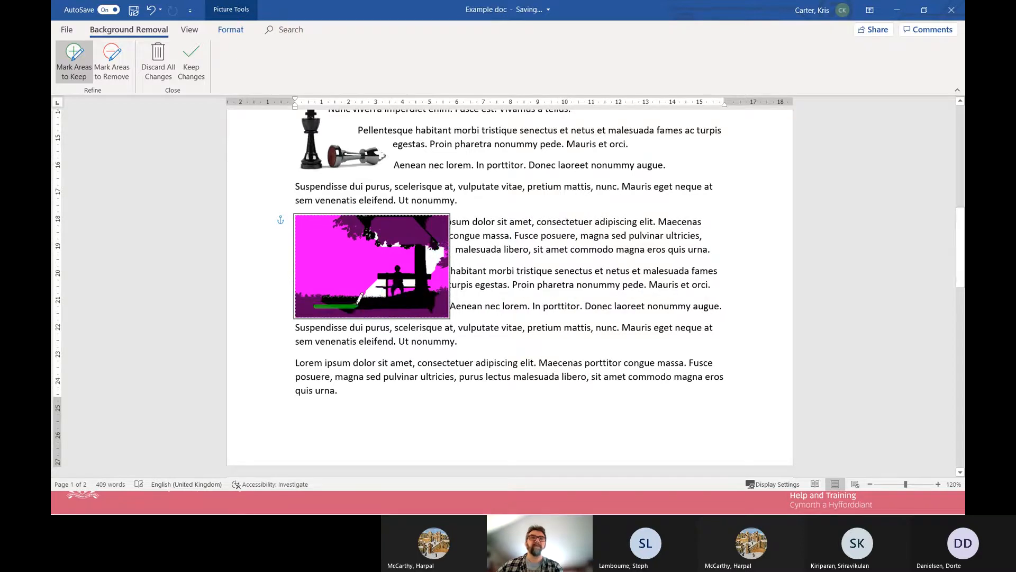
{"action": "left_click_drag", "start_coordinate": [323, 309], "coordinate": [306, 310]}
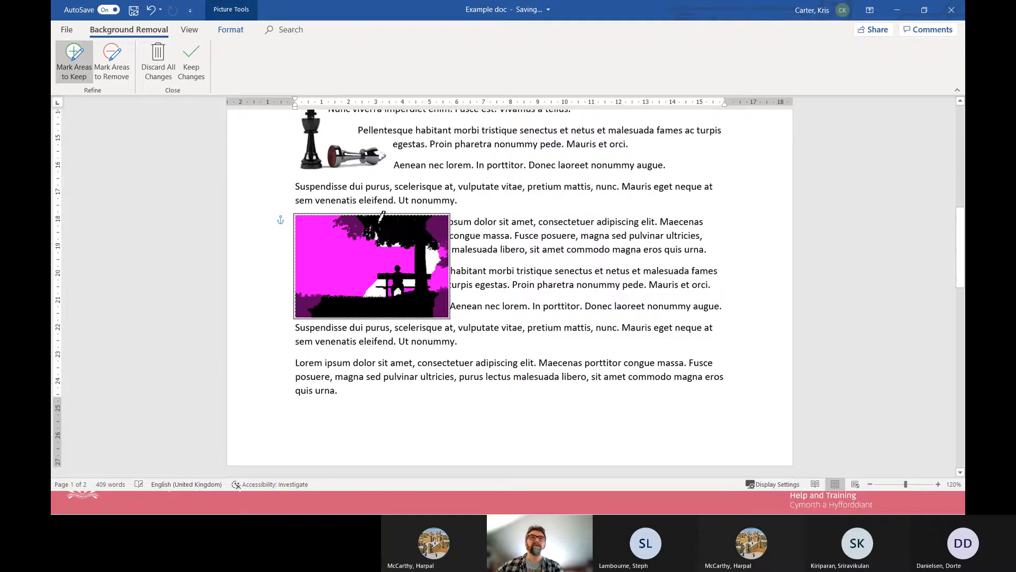
{"action": "mouse_move", "coordinate": [424, 227]}
{"action": "left_mouse_down"}
{"action": "mouse_move", "coordinate": [435, 219]}
{"action": "mouse_move", "coordinate": [442, 233]}
{"action": "left_mouse_up"}
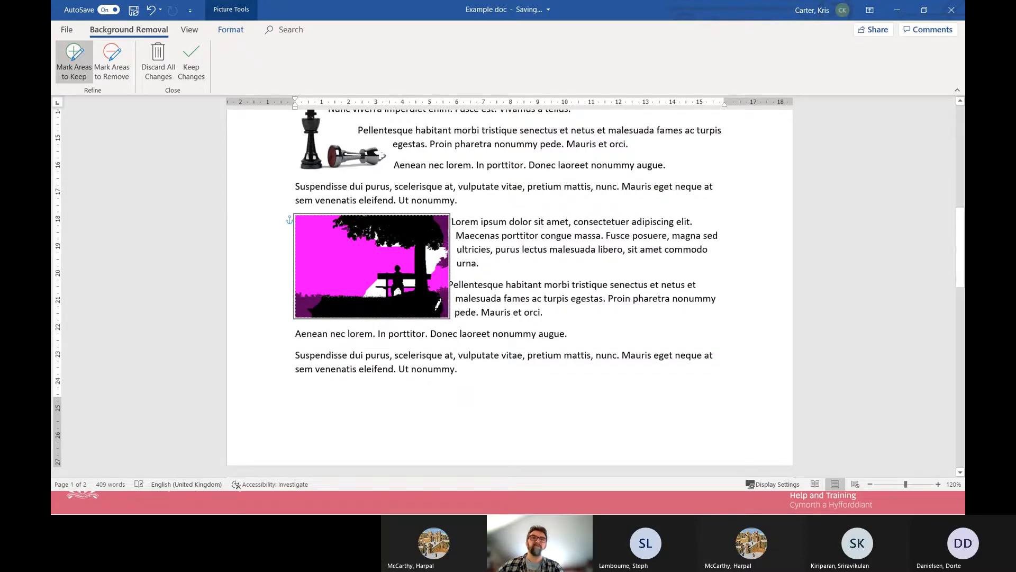
{"action": "left_click_drag", "start_coordinate": [333, 301], "coordinate": [319, 290]}
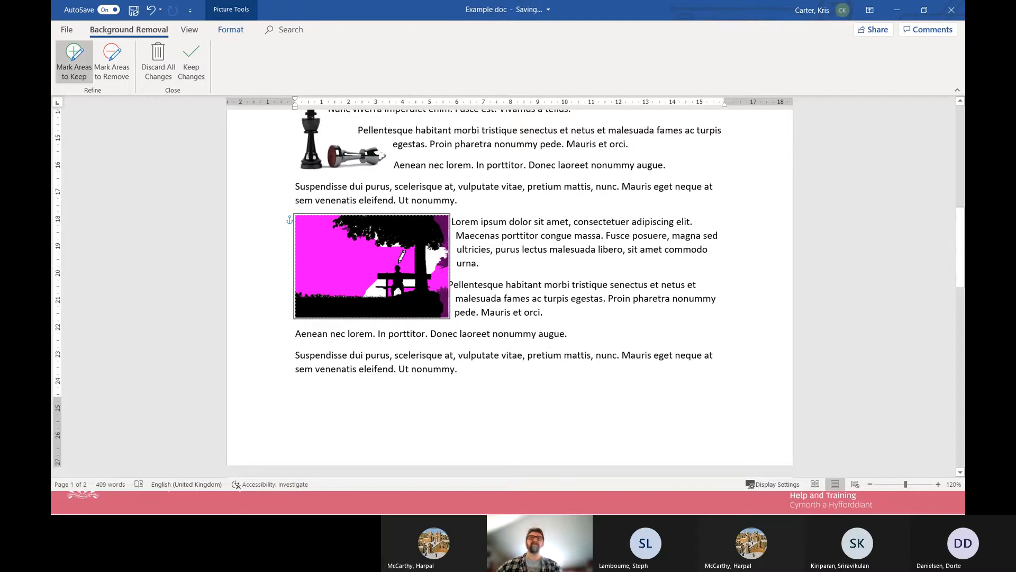
Mark the leftover white patch beside the bench for removal and keep the background removal changes.
{"action": "left_click", "coordinate": [112, 60]}
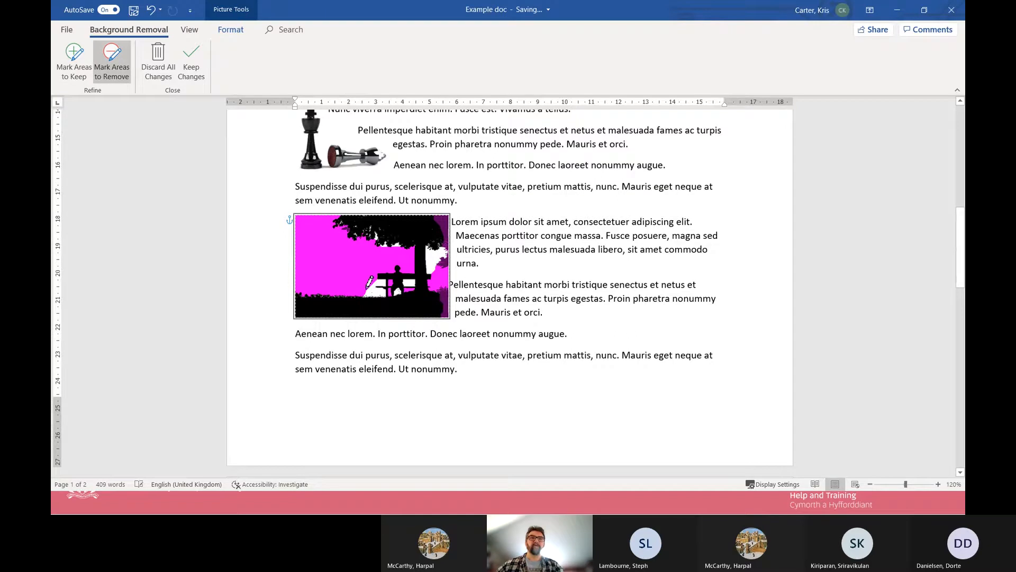
{"action": "left_click_drag", "start_coordinate": [377, 289], "coordinate": [377, 288]}
{"action": "left_click", "coordinate": [191, 57]}
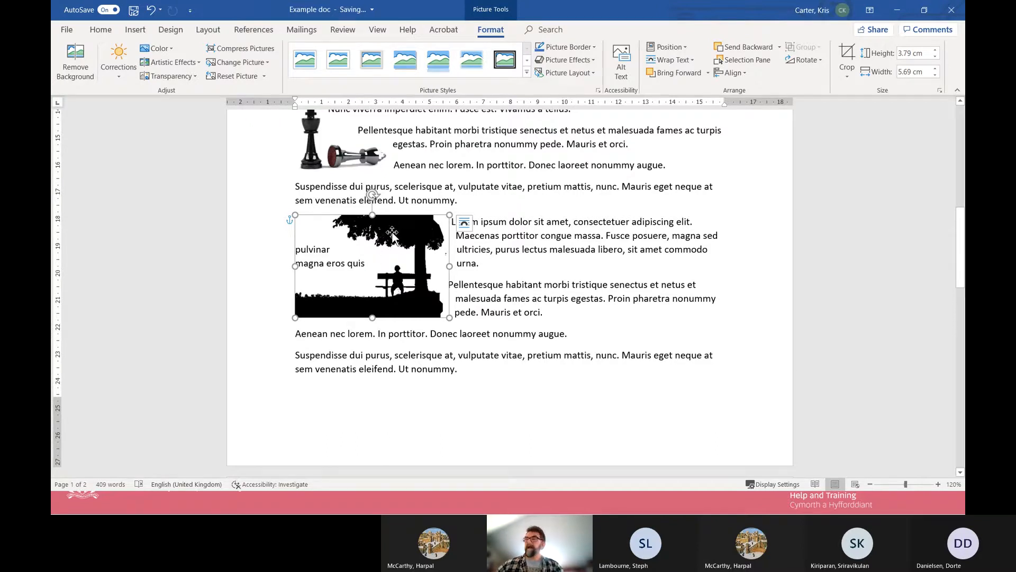
Move the bench picture to the right margin, level with the start of the Lorem ipsum paragraph.
{"action": "left_click_drag", "start_coordinate": [391, 233], "coordinate": [677, 230]}
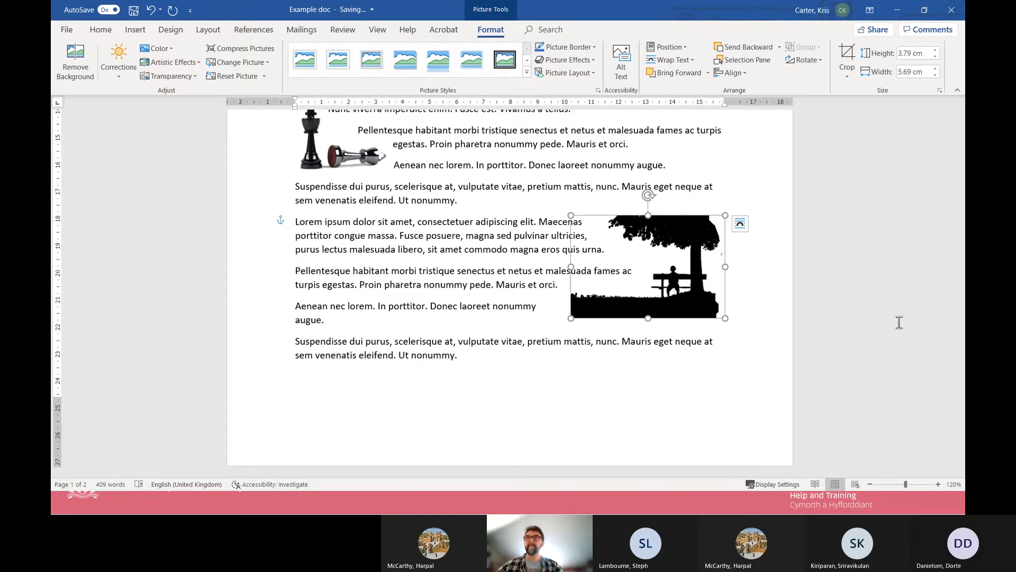
Review the bench picture's detailed Position, Text Wrapping and Size layout settings, and close them without changing anything.
{"action": "left_click", "coordinate": [740, 225]}
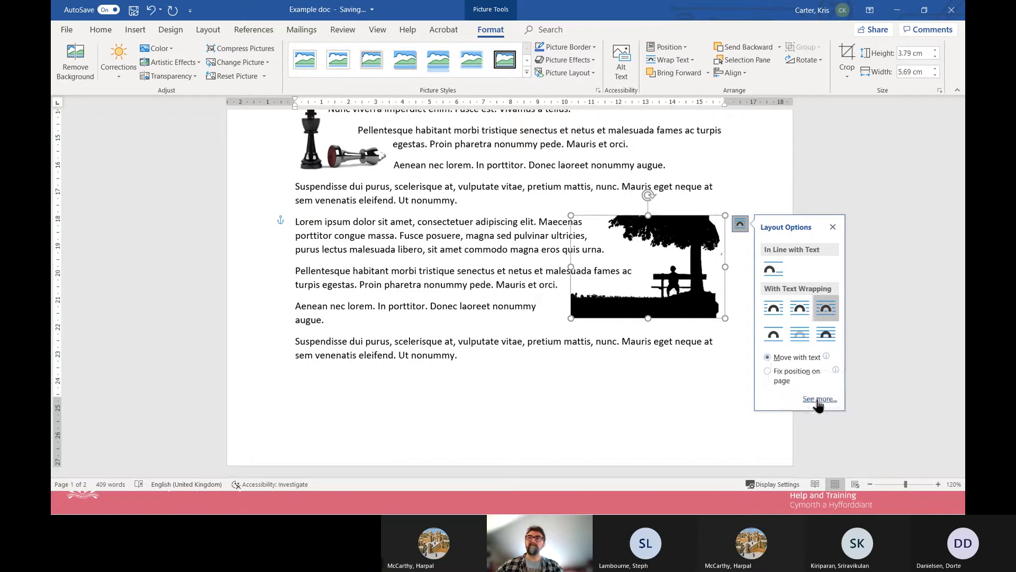
{"action": "left_click", "coordinate": [820, 401]}
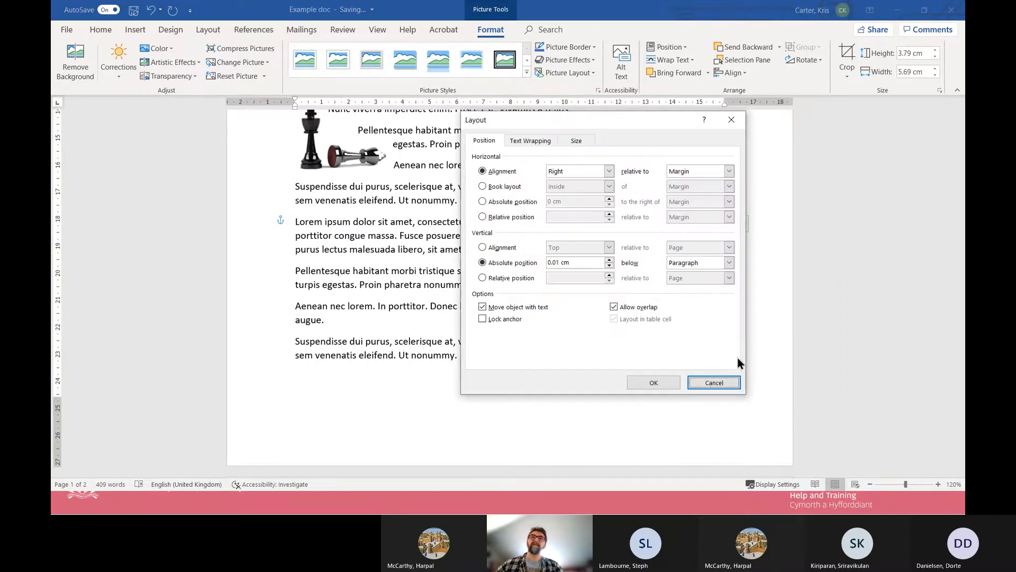
{"action": "left_click", "coordinate": [532, 142]}
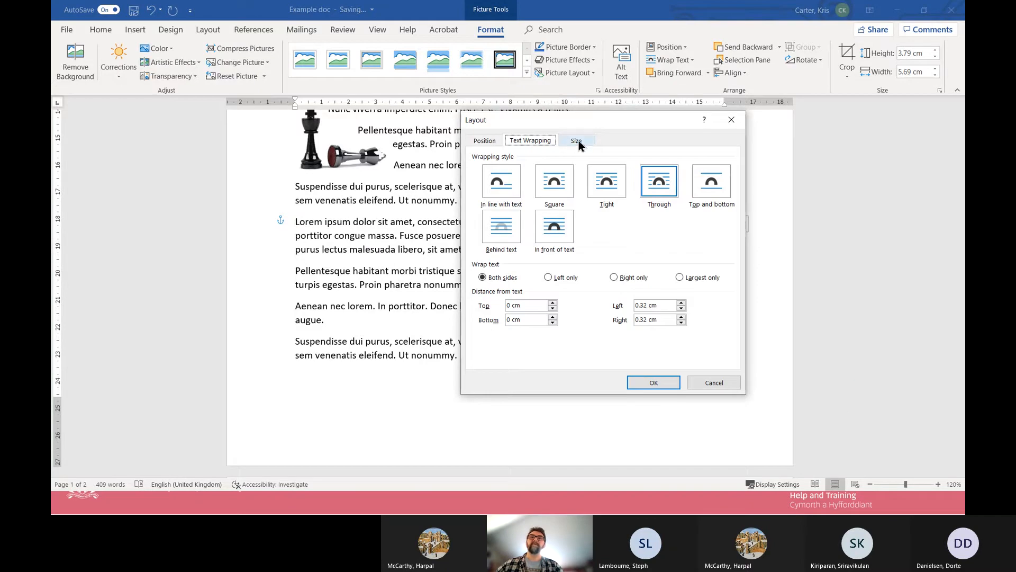
{"action": "left_click", "coordinate": [576, 142]}
{"action": "left_click", "coordinate": [528, 141]}
{"action": "left_click", "coordinate": [486, 141]}
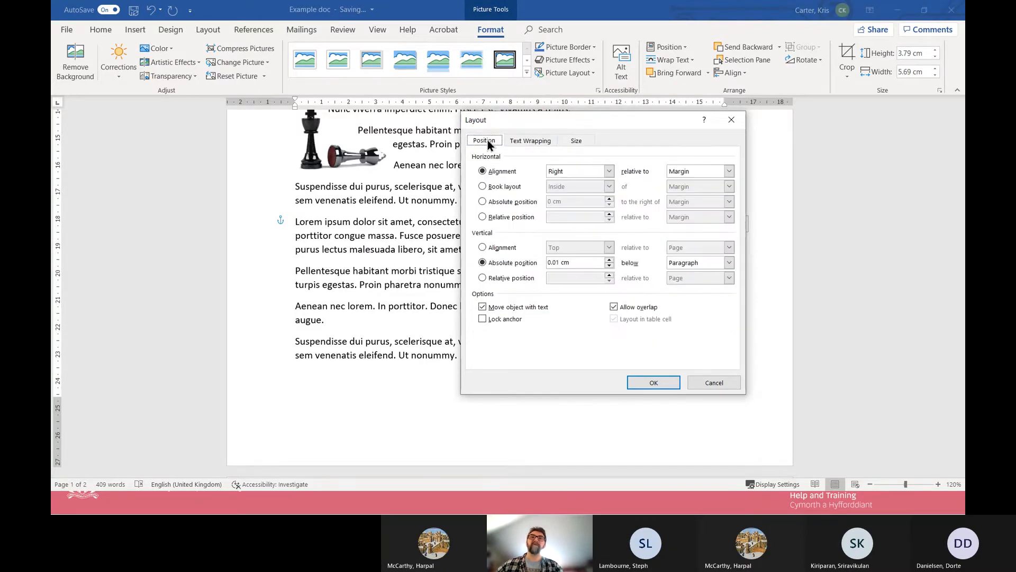
{"action": "left_click", "coordinate": [529, 139]}
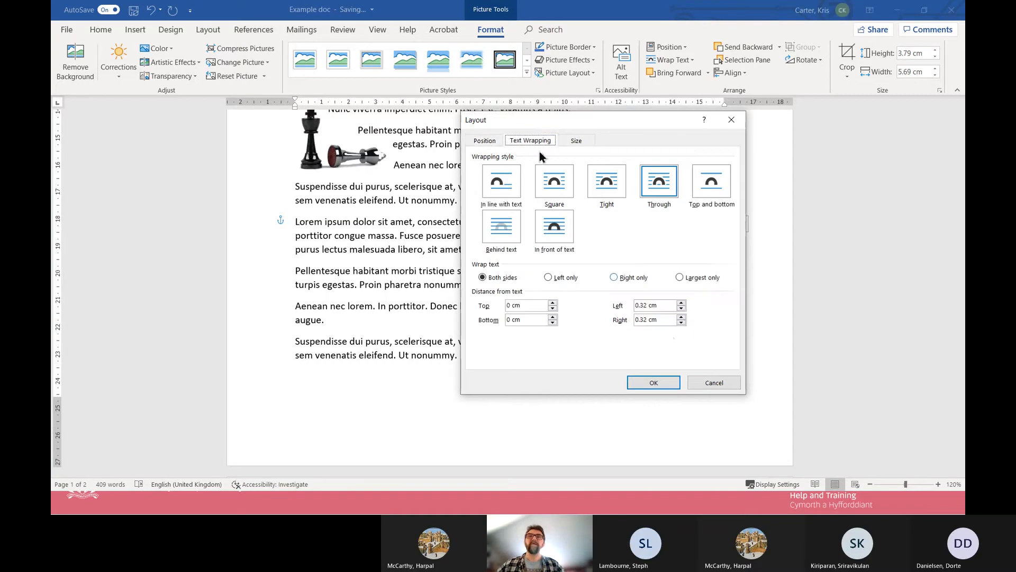
{"action": "left_click", "coordinate": [664, 382]}
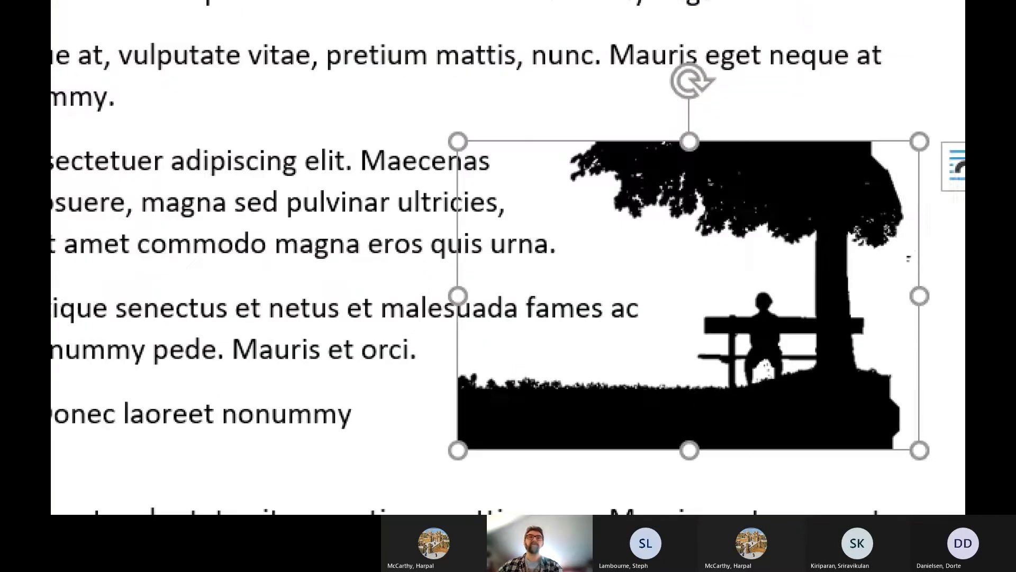
{"action": "mouse_move", "coordinate": [178, 161]}
{"action": "left_mouse_down"}
{"action": "mouse_move", "coordinate": [150, 189]}
{"action": "mouse_move", "coordinate": [196, 181]}
{"action": "mouse_move", "coordinate": [181, 161]}
{"action": "left_mouse_up"}
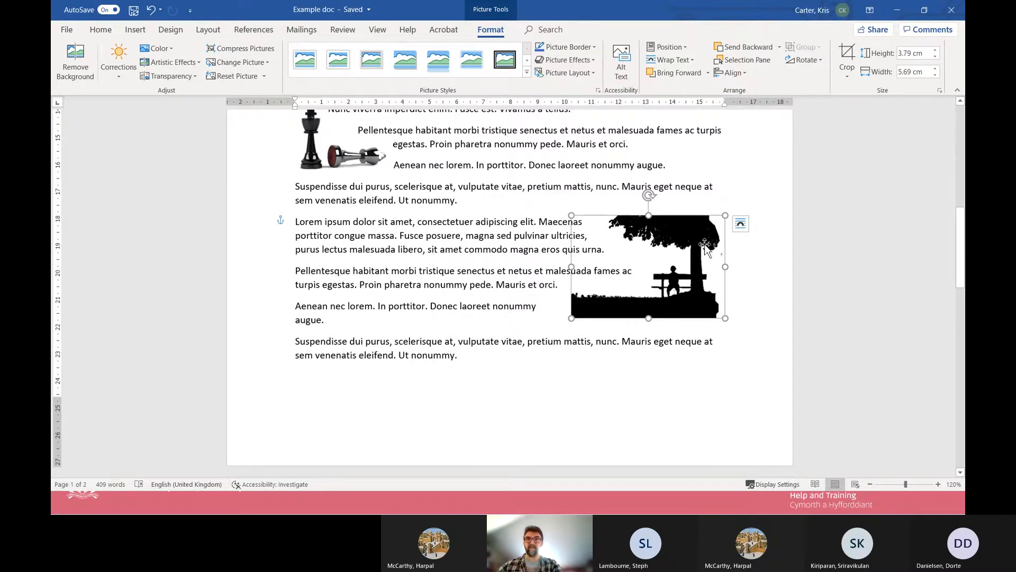
{"action": "left_click_drag", "start_coordinate": [684, 236], "coordinate": [686, 239]}
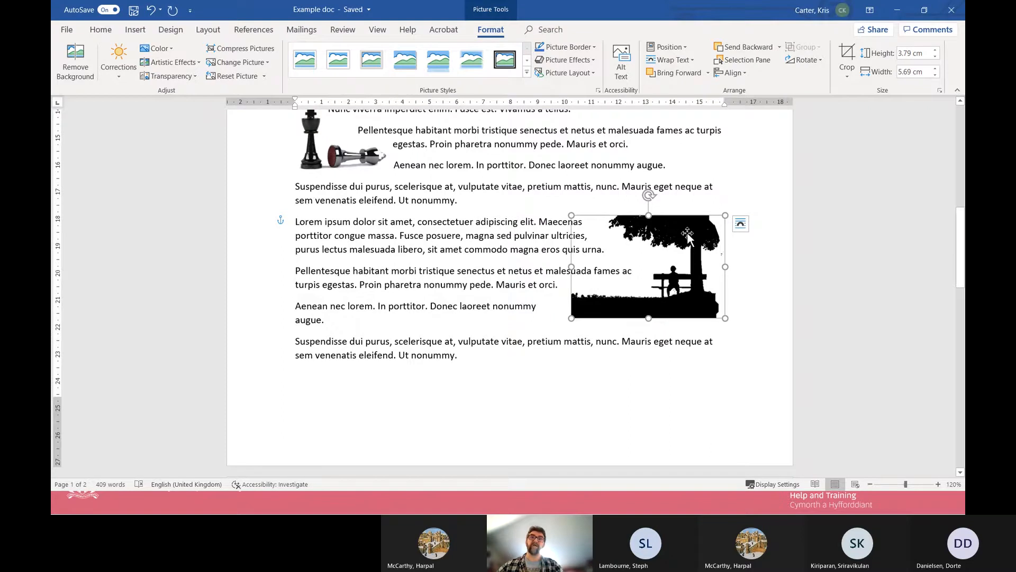
Add blank space above the Lorem ipsum paragraph beside the bench picture to push the text down.
{"action": "left_click", "coordinate": [297, 222]}
{"action": "key", "text": "Return"}
{"action": "key", "text": "Return"}
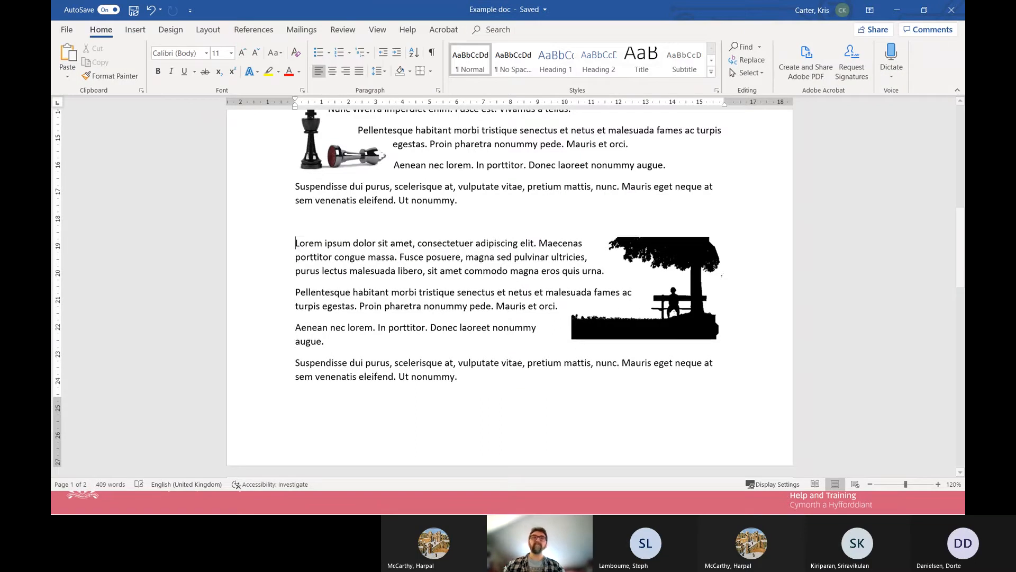
Push the Lorem ipsum paragraph beside the bench picture onto the next page with blank lines, and remove all blank lines above it.
{"action": "key", "text": "Return"}
{"action": "key", "text": "Return"}
{"action": "key", "text": "Return"}
{"action": "key", "text": "Return"}
{"action": "key", "text": "Return"}
{"action": "key", "text": "Return"}
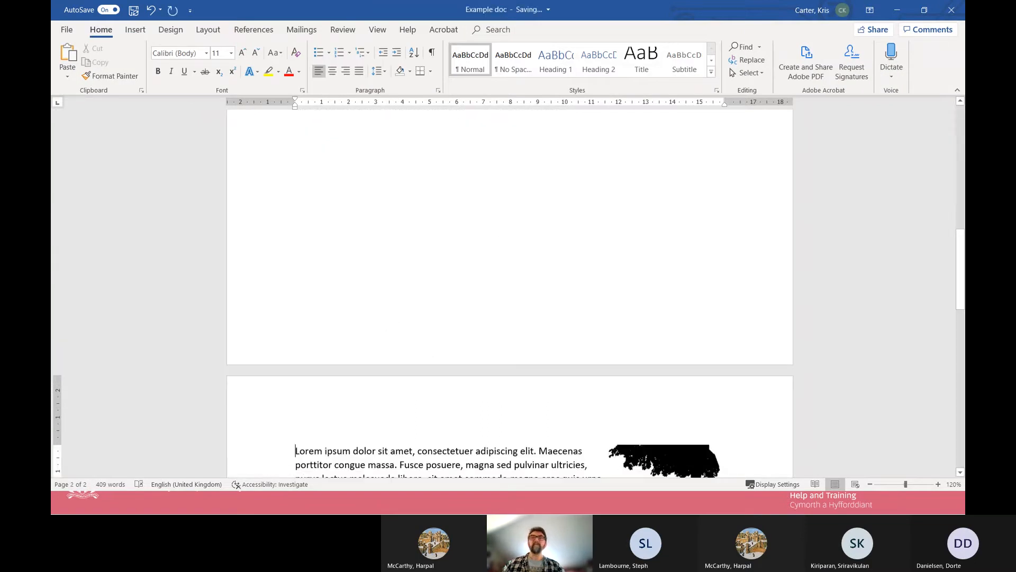
{"action": "key", "text": "BackSpace"}
{"action": "key", "text": "BackSpace"}
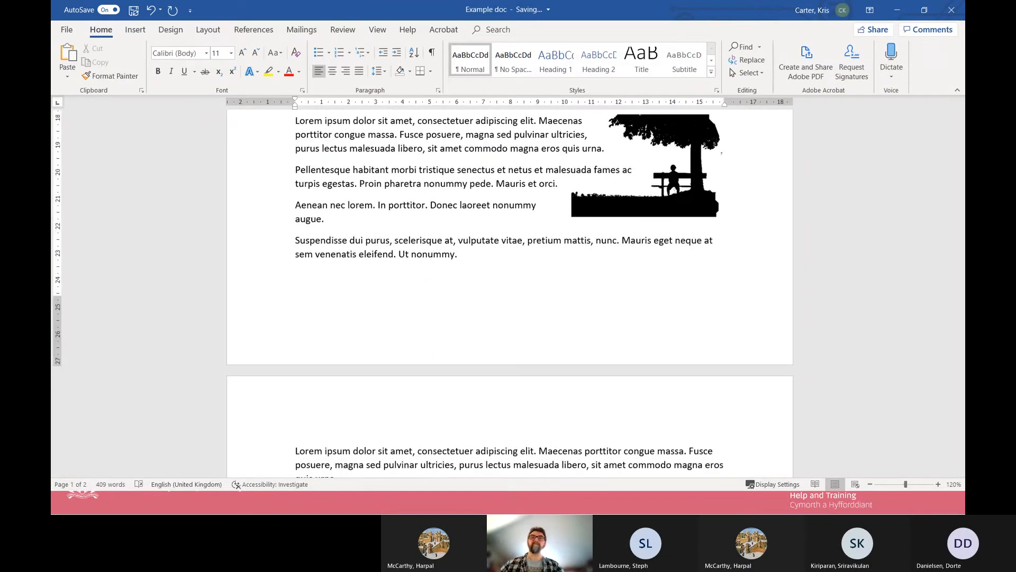
Move the bench picture's anchor to the Pellentesque paragraph beside it, and test it by adding and deleting two blank lines above Lorem ipsum.
{"action": "scroll", "coordinate": [494, 260], "scroll_direction": "up", "scroll_amount": 3}
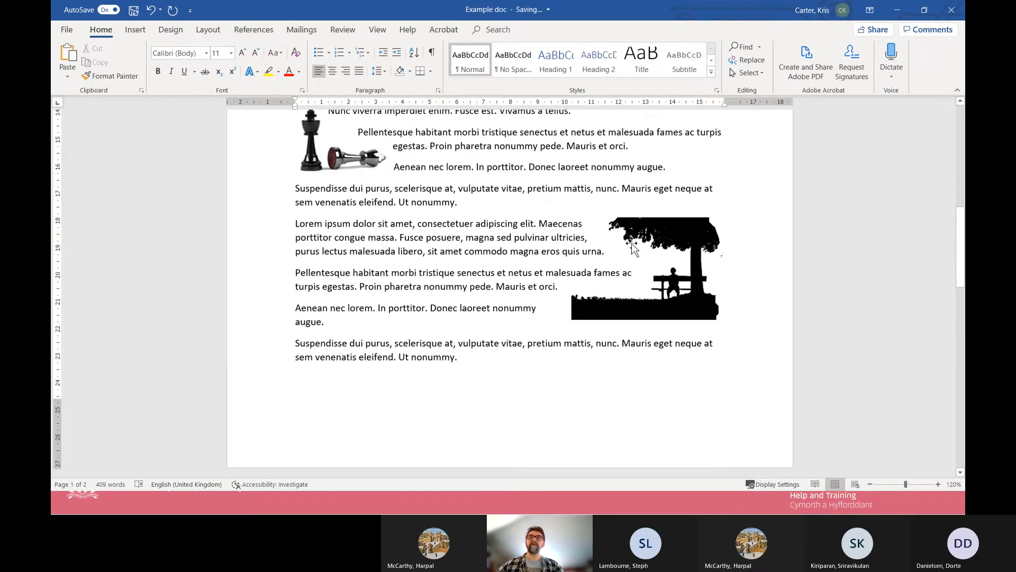
{"action": "left_click", "coordinate": [659, 231]}
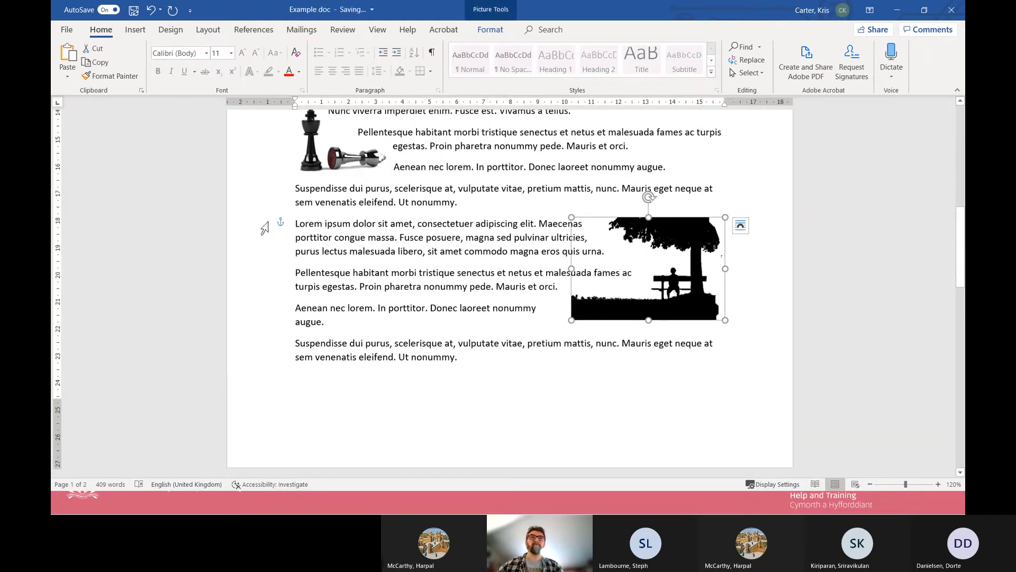
{"action": "left_click_drag", "start_coordinate": [280, 222], "coordinate": [296, 272]}
{"action": "left_click", "coordinate": [290, 224]}
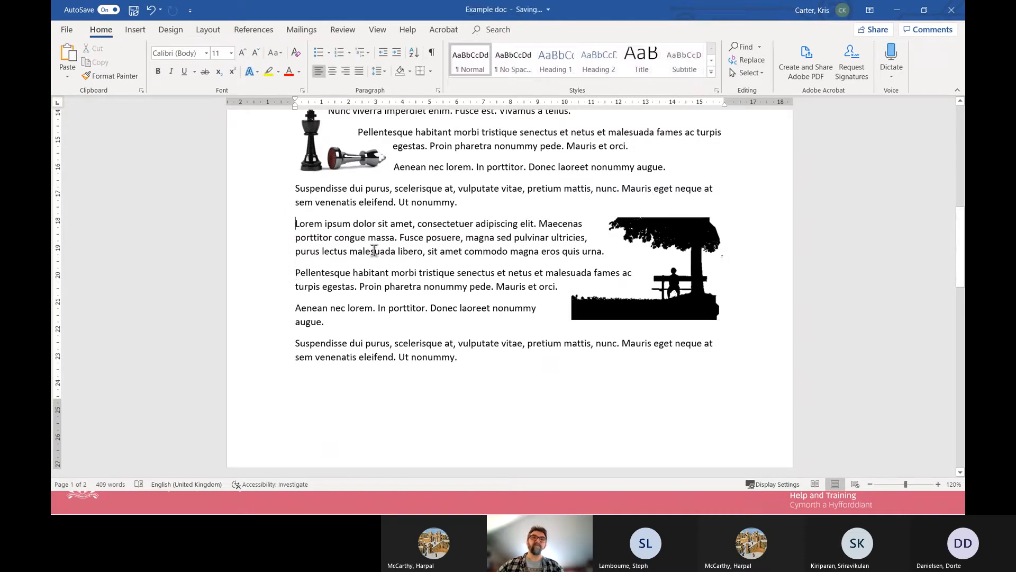
{"action": "key", "text": "Return"}
{"action": "key", "text": "Return"}
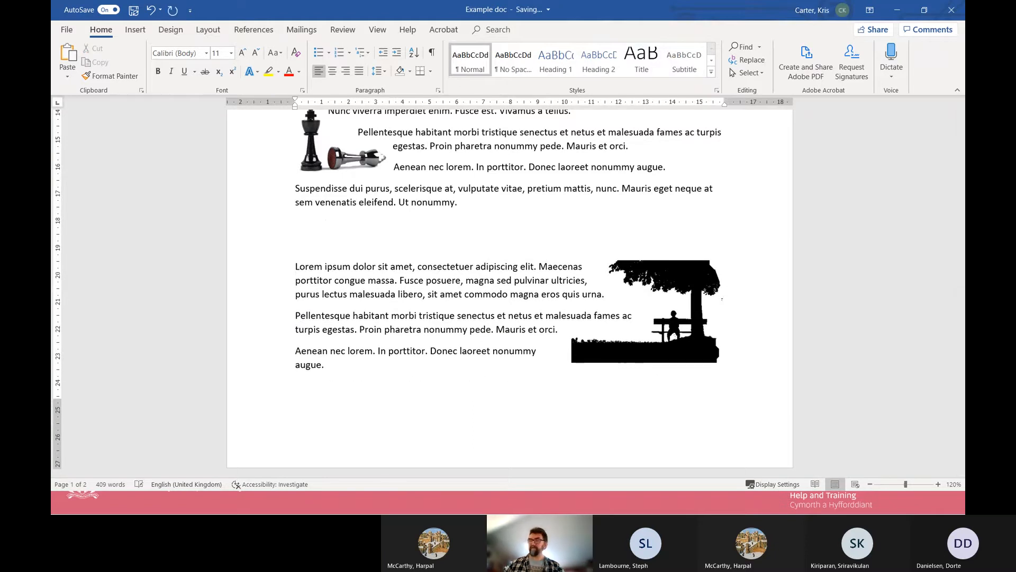
{"action": "key", "text": "BackSpace"}
{"action": "key", "text": "BackSpace"}
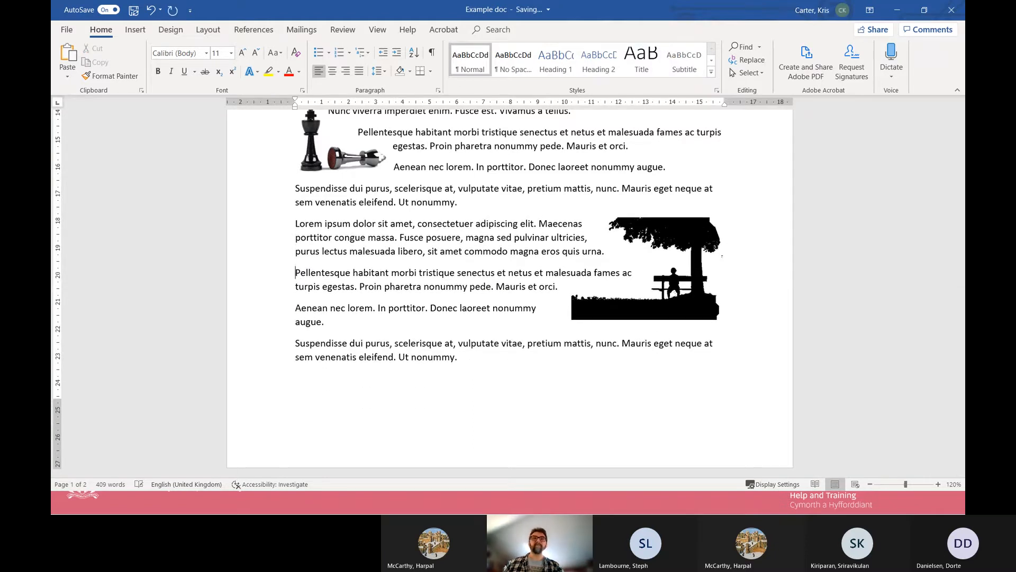
Insert three blank lines above the Pellentesque paragraph beside the bench picture to test the anchor, and delete them again.
{"action": "key", "text": "Return"}
{"action": "key", "text": "Return"}
{"action": "key", "text": "Return"}
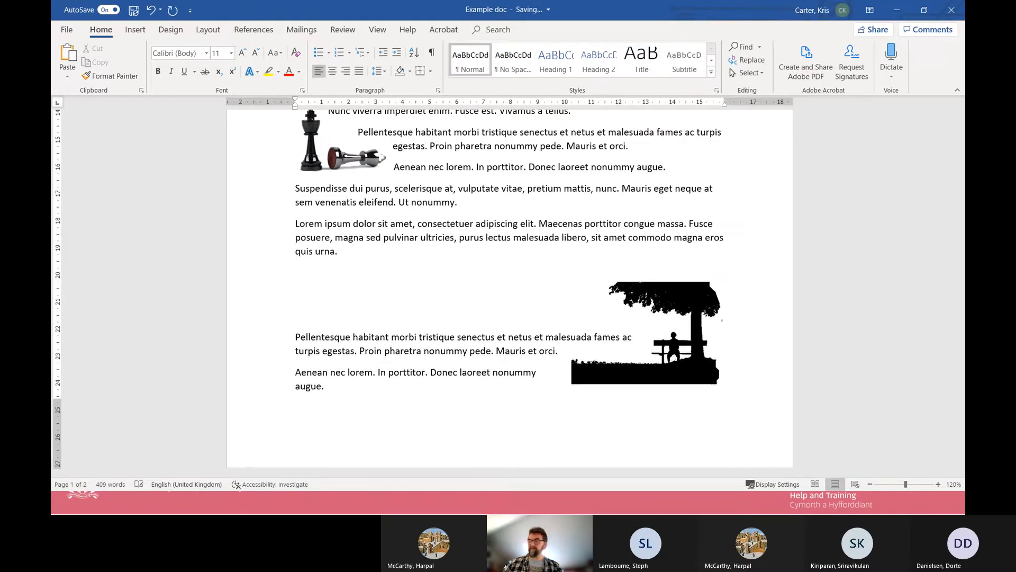
{"action": "key", "text": "BackSpace"}
{"action": "key", "text": "BackSpace"}
{"action": "key", "text": "BackSpace"}
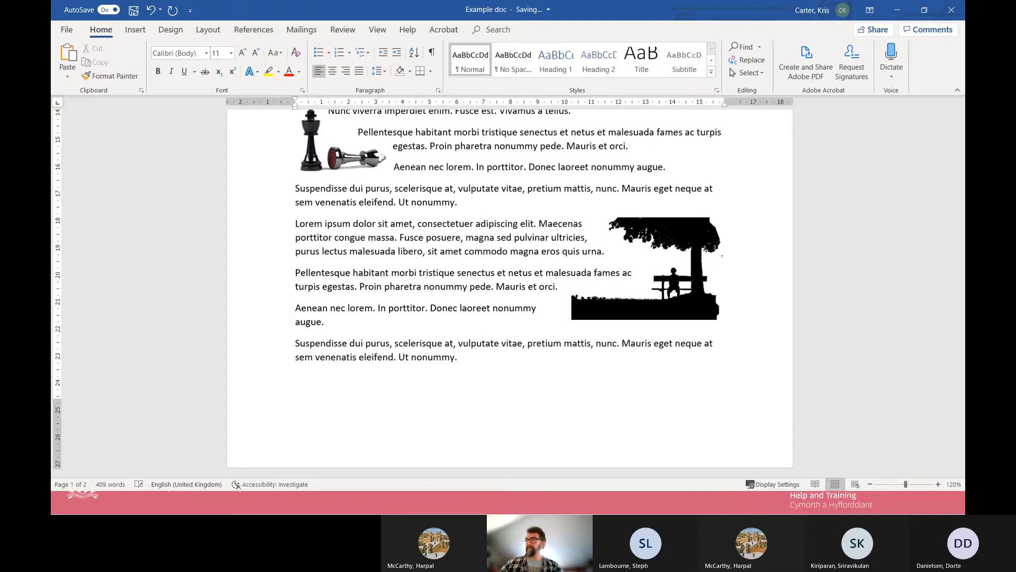
Move the bench picture's anchor up to the Nunc viverra paragraph, and test it with two temporary blank lines above Lorem ipsum.
{"action": "left_click", "coordinate": [668, 247]}
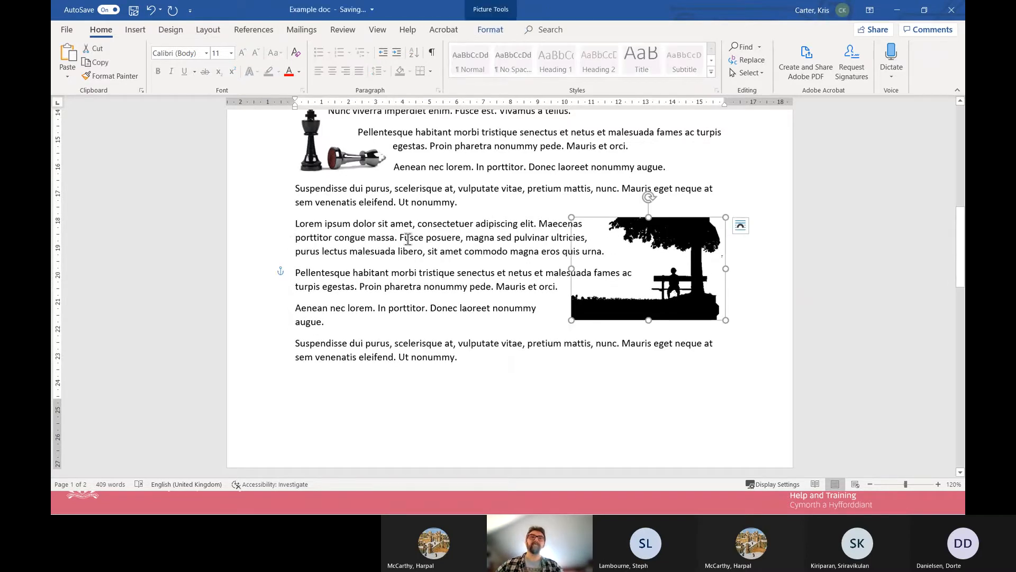
{"action": "left_click_drag", "start_coordinate": [277, 271], "coordinate": [287, 195]}
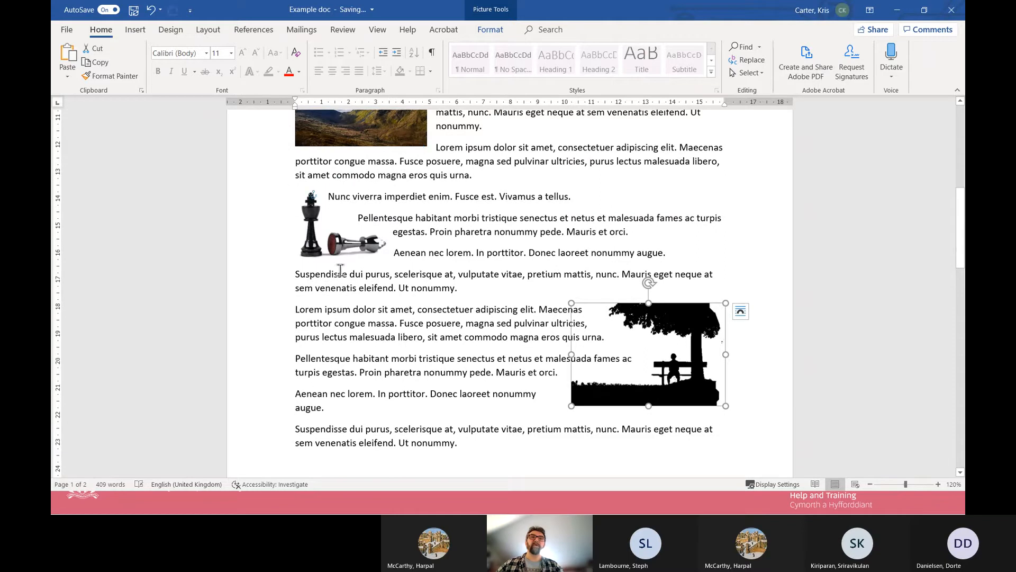
{"action": "left_click", "coordinate": [292, 307]}
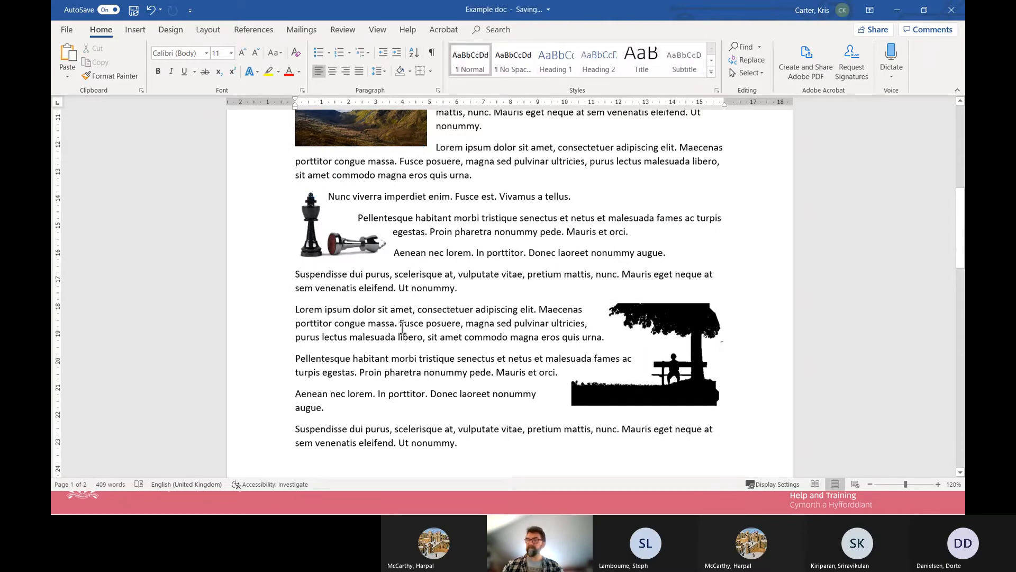
{"action": "key", "text": "Return"}
{"action": "key", "text": "Return"}
{"action": "key", "text": "BackSpace"}
{"action": "key", "text": "BackSpace"}
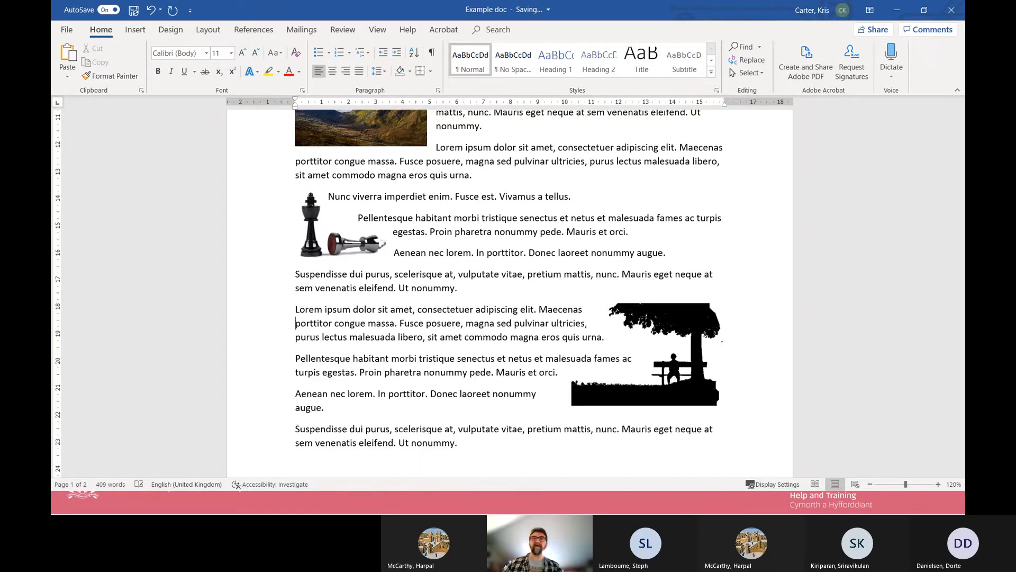
Push the Lorem ipsum paragraph down past the bench picture with three blank lines, and delete those lines again.
{"action": "key", "text": "Return"}
{"action": "key", "text": "Return"}
{"action": "key", "text": "Return"}
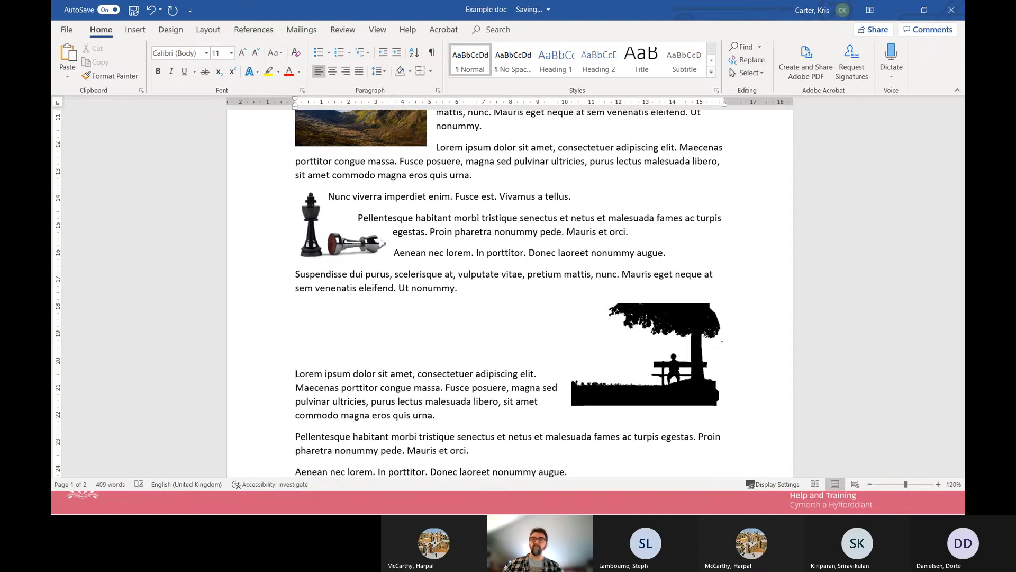
{"action": "key", "text": "BackSpace"}
{"action": "key", "text": "BackSpace"}
{"action": "key", "text": "BackSpace"}
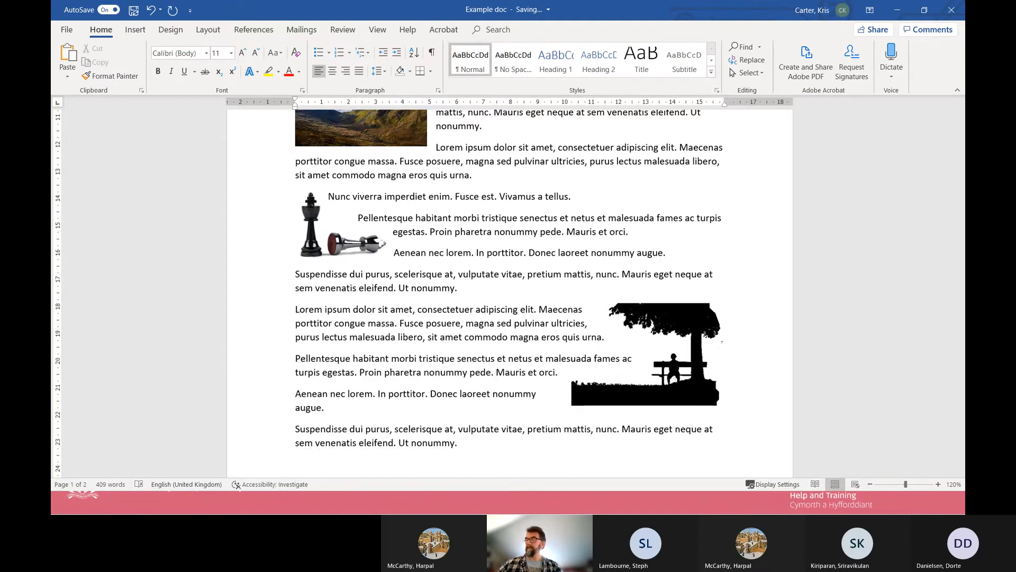